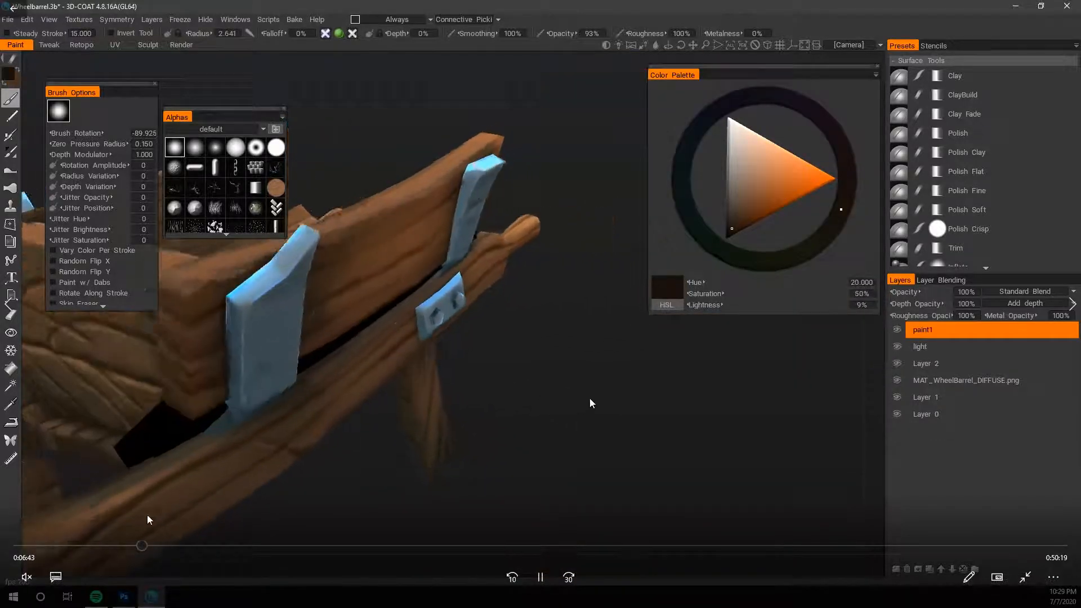
Skim the wheelbarrow painting recording between about 5:48 and 6:47 to find the wood shading passage.
left_click(125, 540)
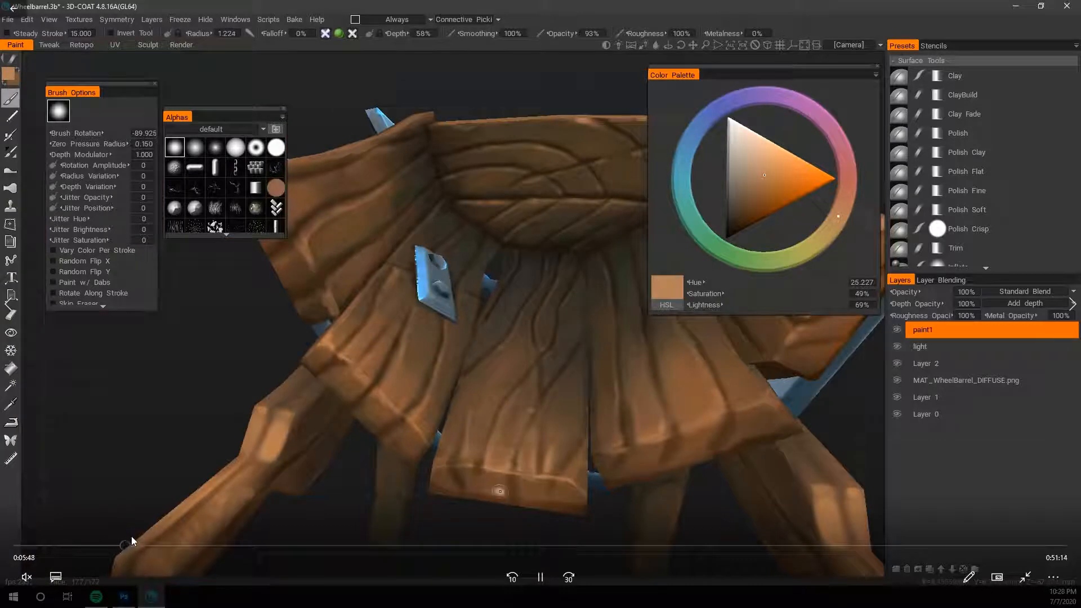
left_click(132, 545)
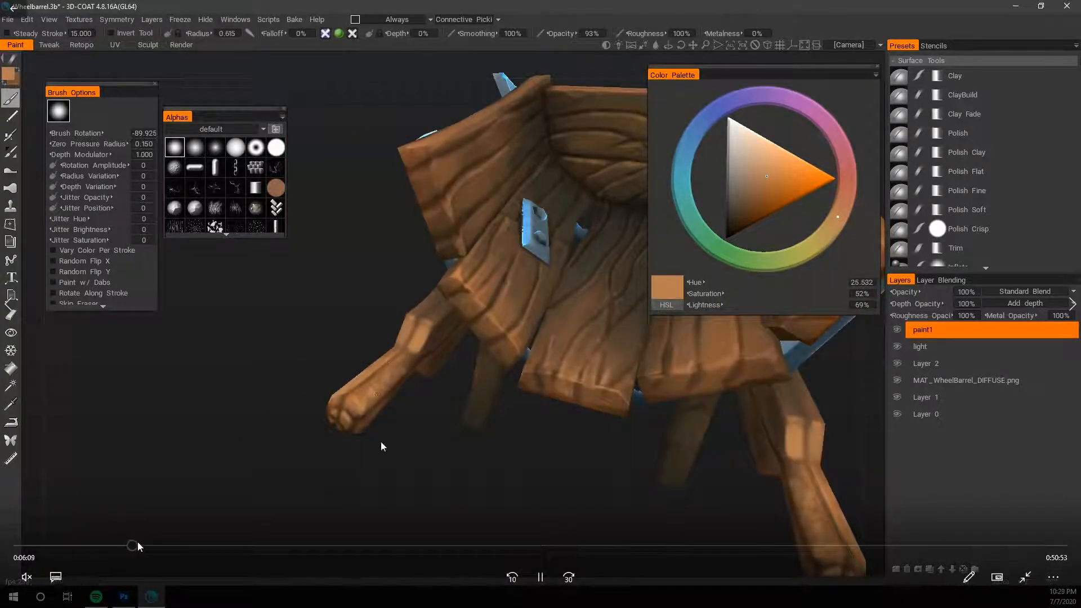
left_click(145, 542)
left_click(143, 545)
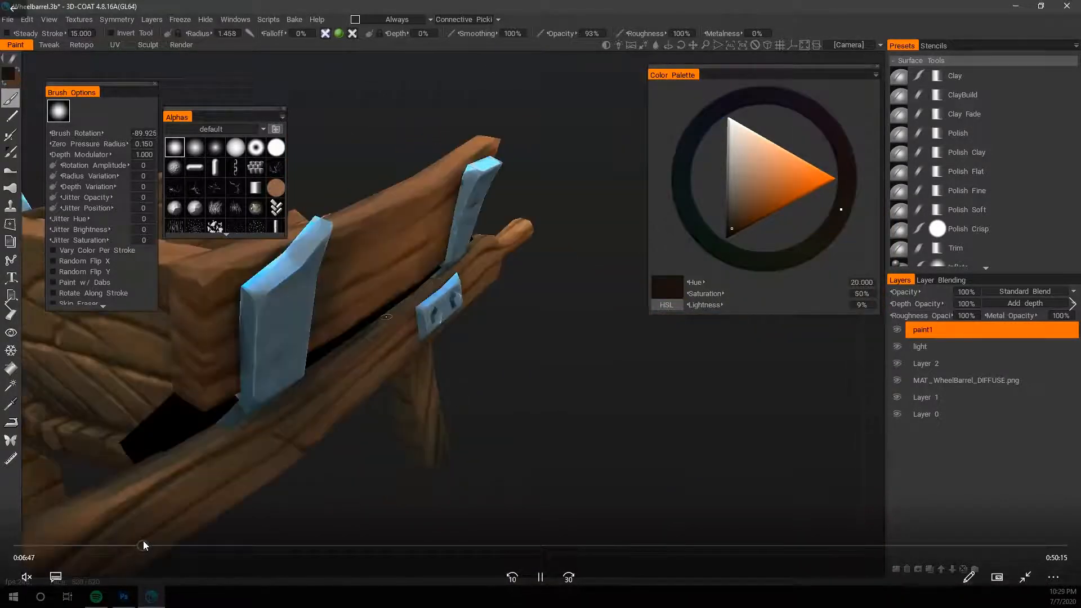
left_click(134, 545)
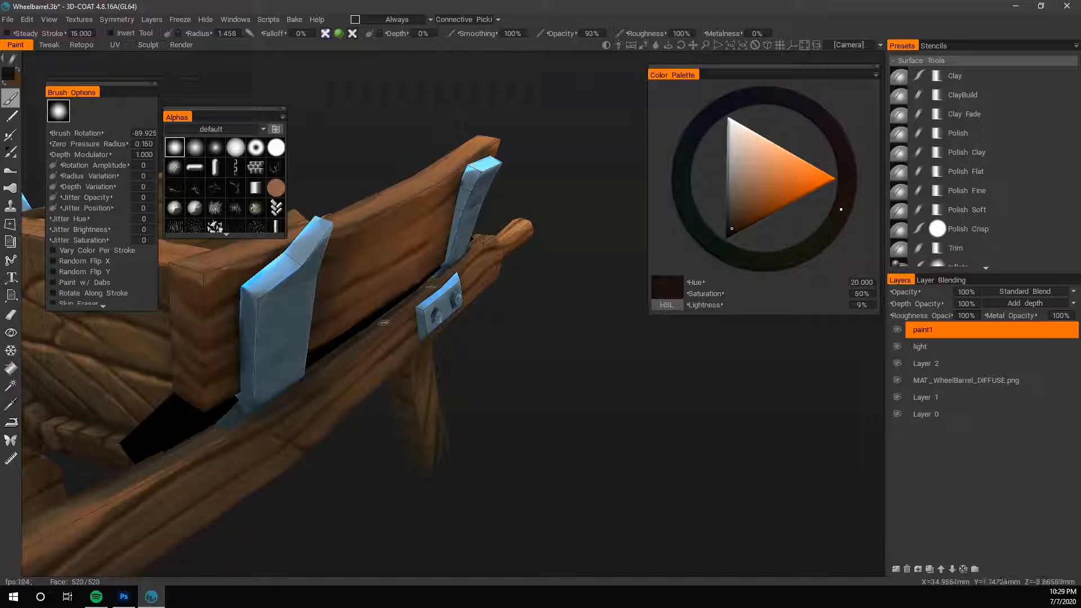
Paint dark brown shading along the side rail's upper edge below the metal straps, and sample a mid brown from the wood.
left_click_drag(339, 364, 304, 388)
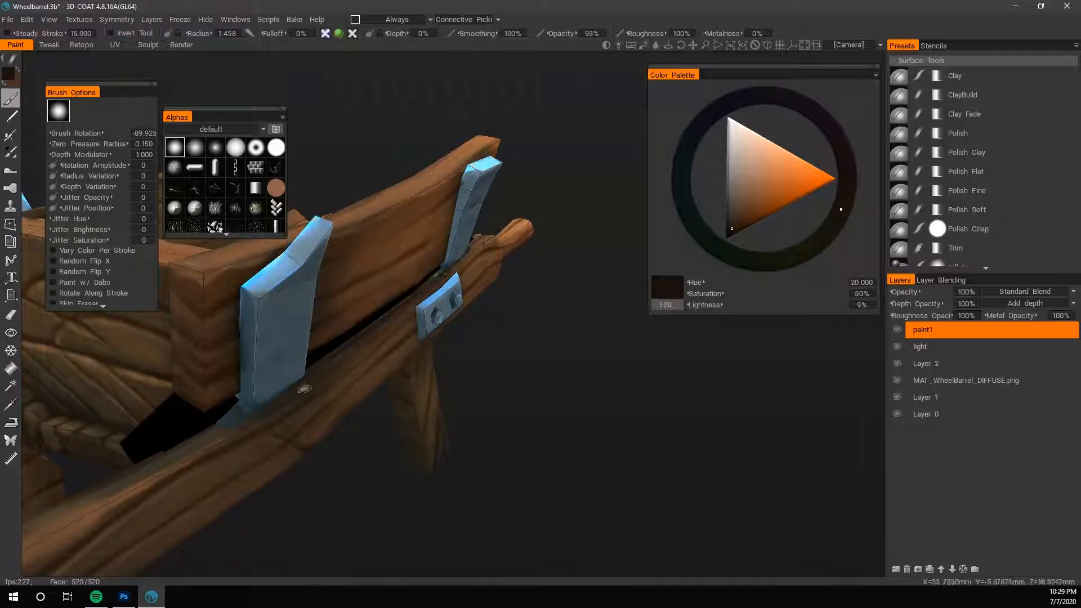
left_click_drag(520, 388, 515, 406)
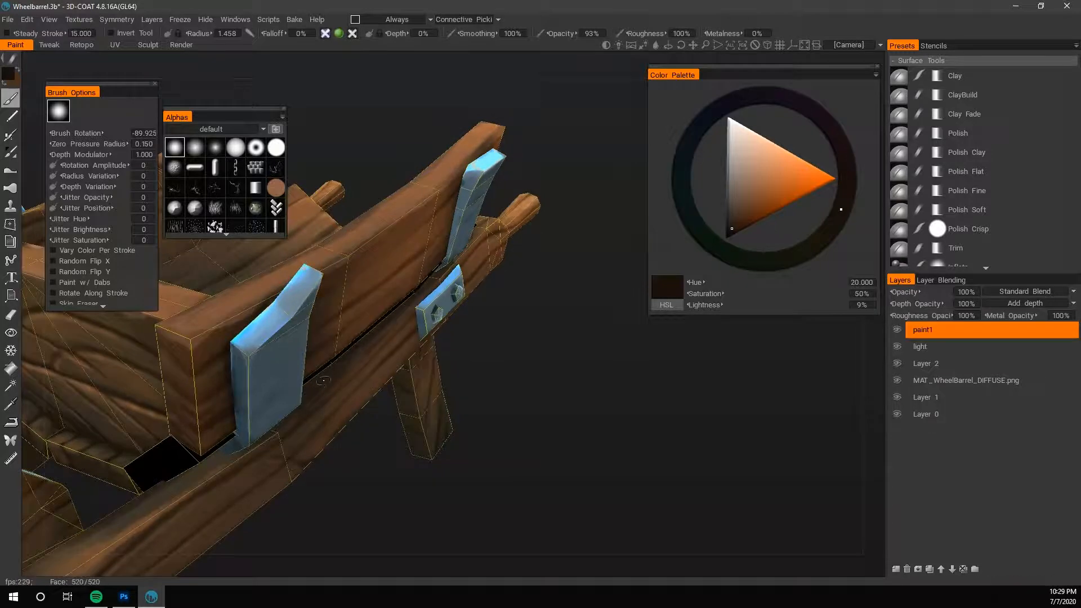
right_click_drag(608, 357, 465, 402)
left_click_drag(465, 401, 339, 426)
mouse_move(338, 426)
right_mouse_down()
mouse_move(404, 407)
mouse_move(668, 419)
right_mouse_up()
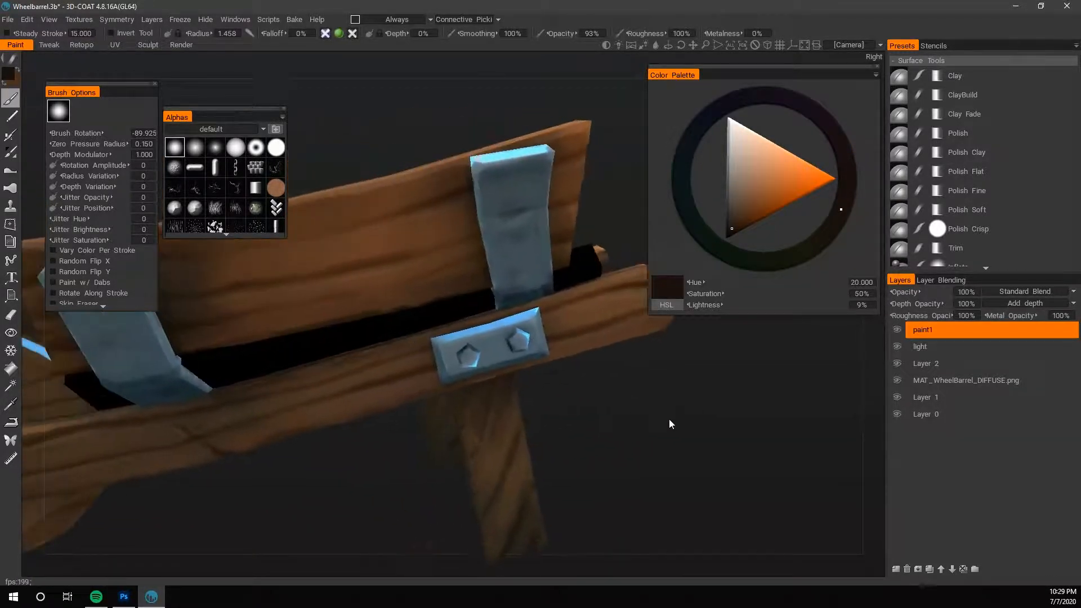
key("v")
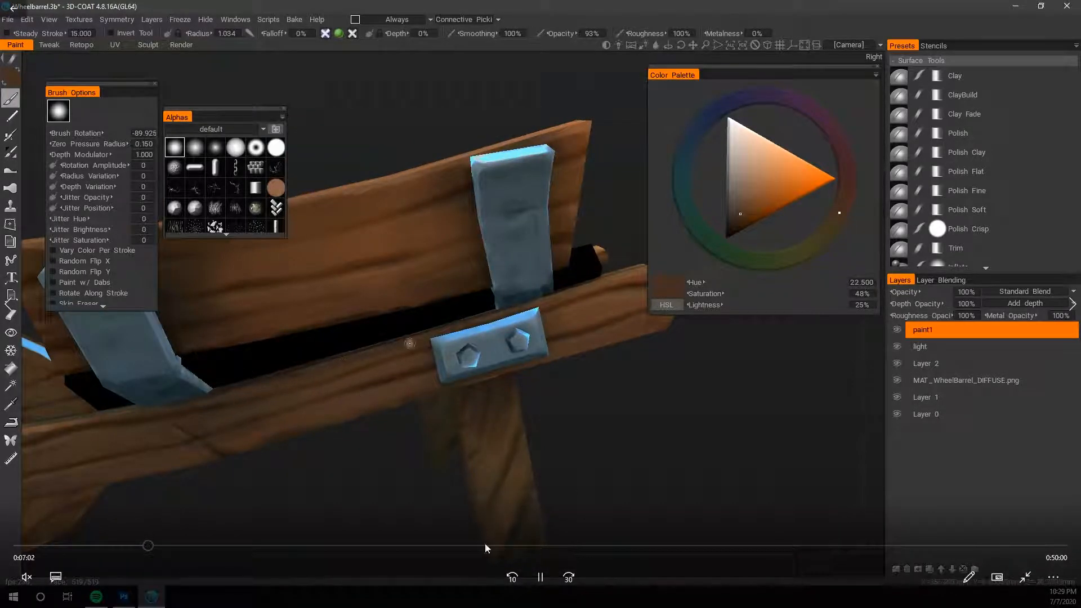
Skim the recording forward from about 7:42 past 13:38 to review the leg, plank and wheel texture painting.
left_click(160, 545)
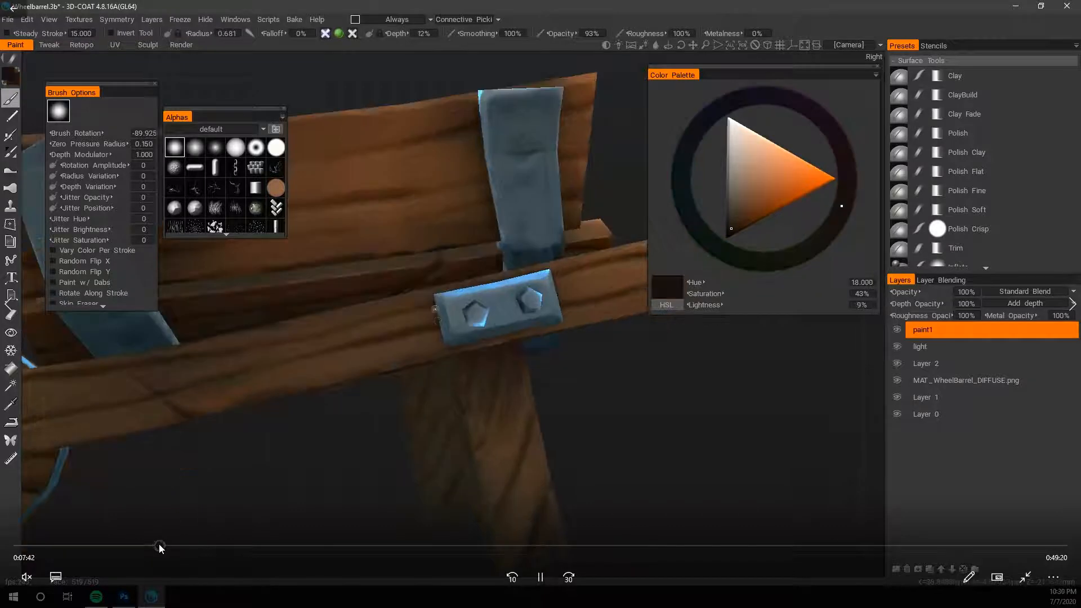
left_click(150, 545)
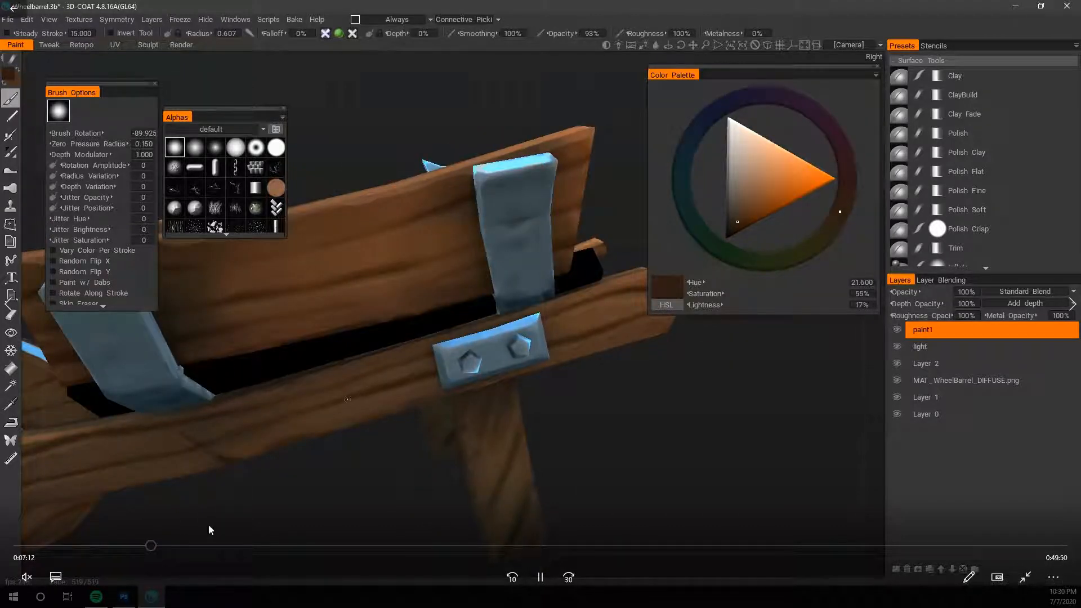
left_click(179, 542)
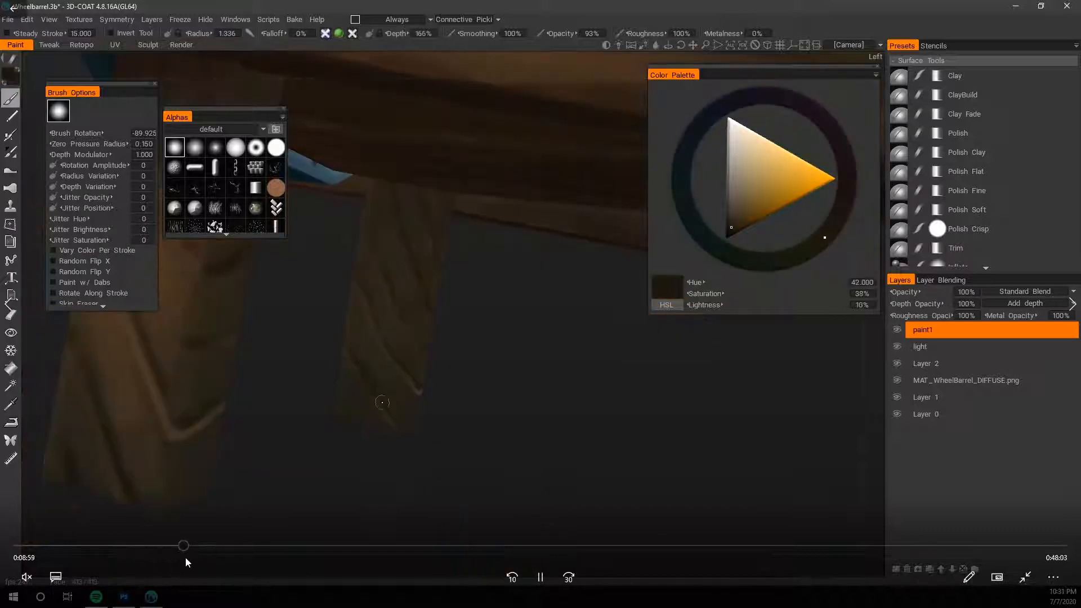
mouse_move(178, 543)
left_mouse_down()
mouse_move(187, 542)
mouse_move(171, 542)
left_mouse_up()
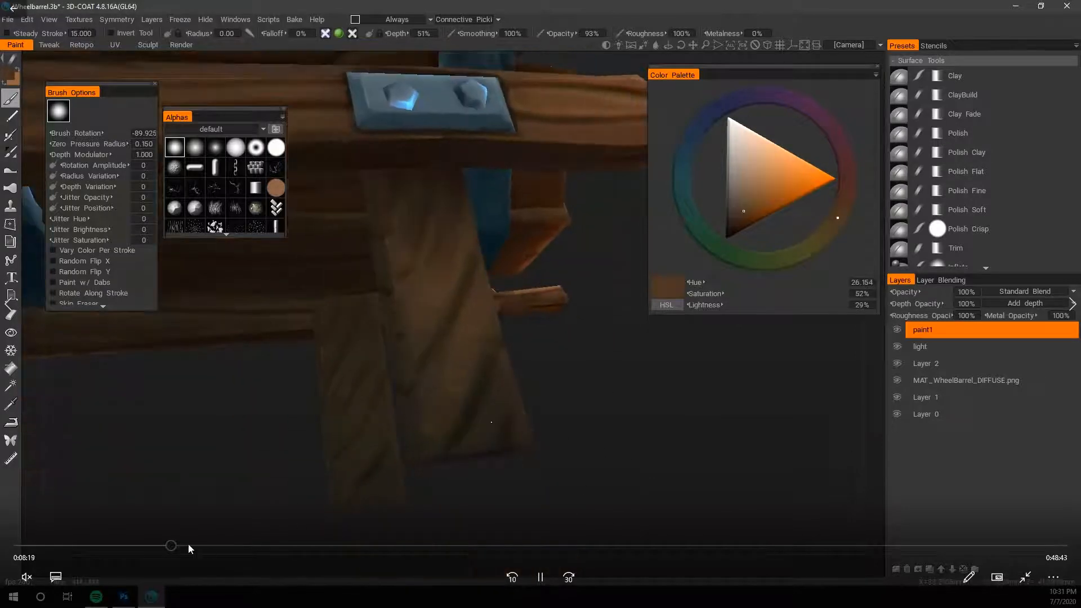
left_click(188, 544)
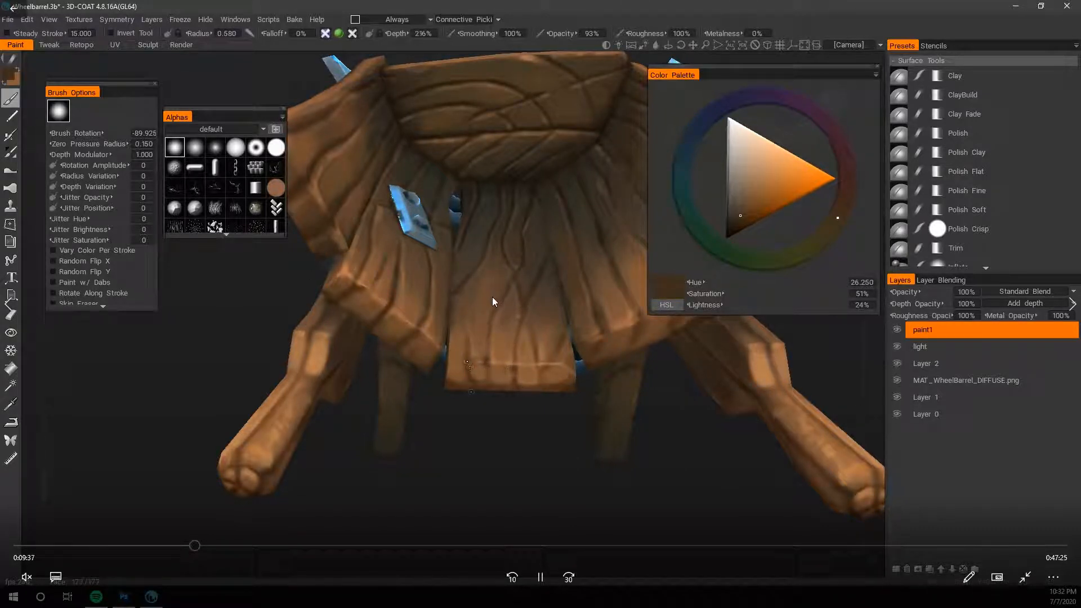
left_click_drag(221, 545, 231, 545)
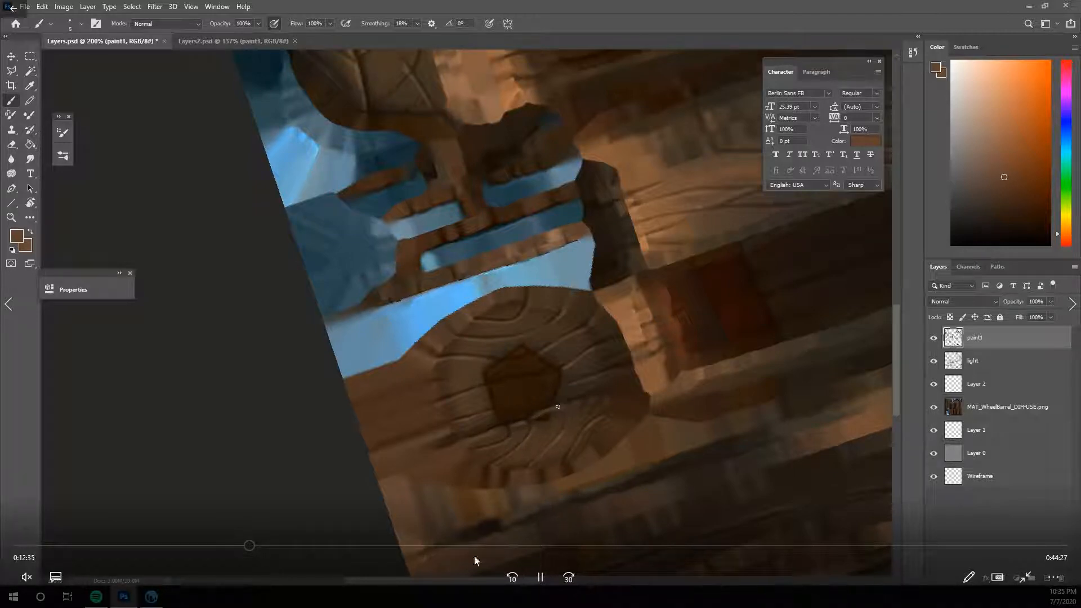
left_click(266, 545)
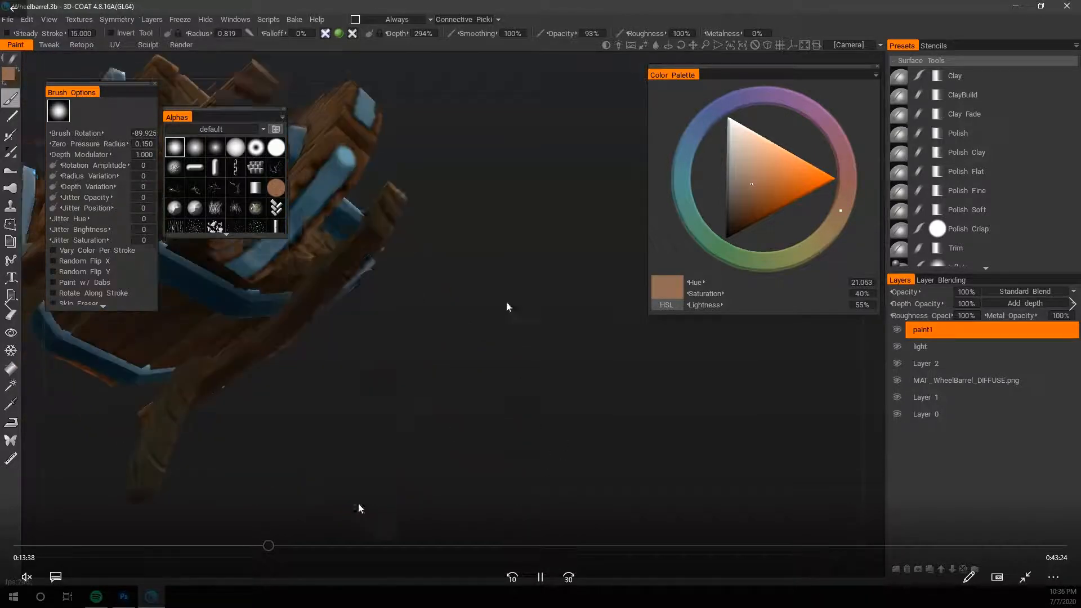
left_click(279, 546)
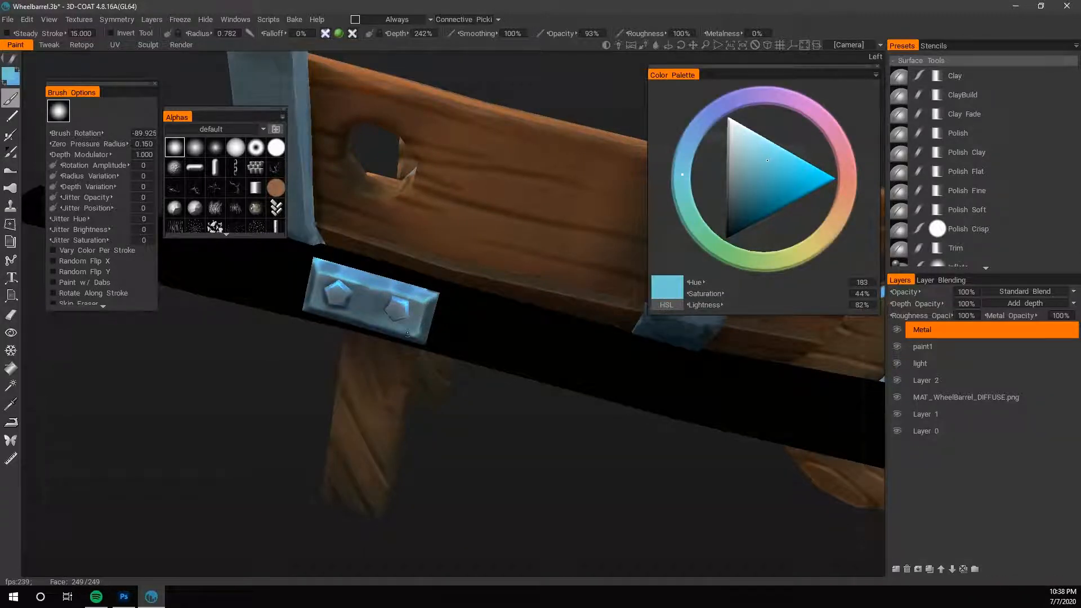
Refine the dark outlines around the bracket's two pentagonal bolts on the Metal layer, using blue-grey tones sampled from the plate.
mouse_move(422, 451)
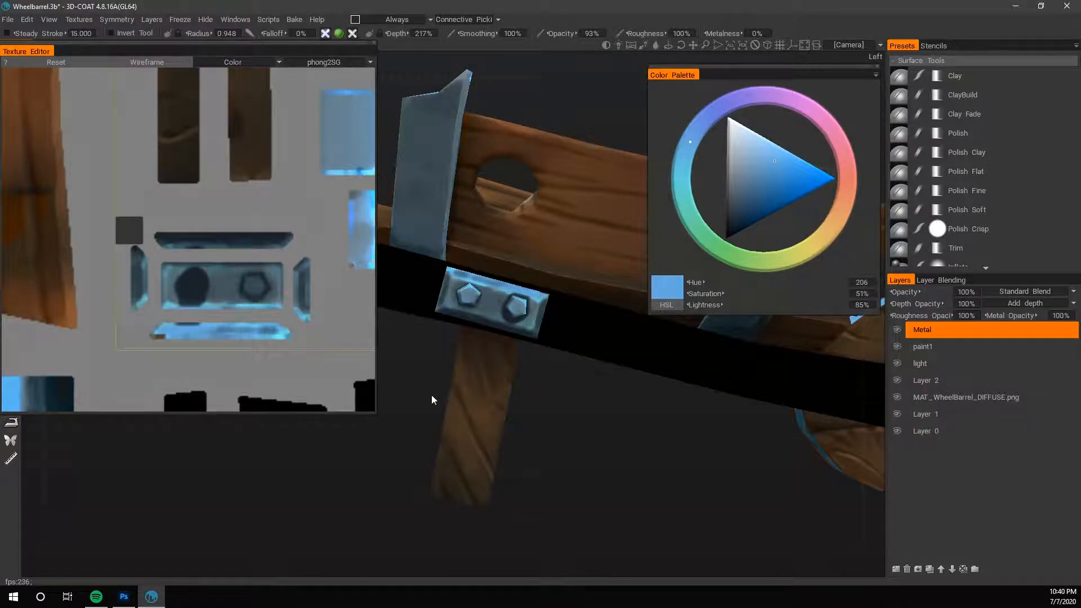
left_click_drag(520, 401, 556, 455)
right_click_drag(556, 455, 590, 454)
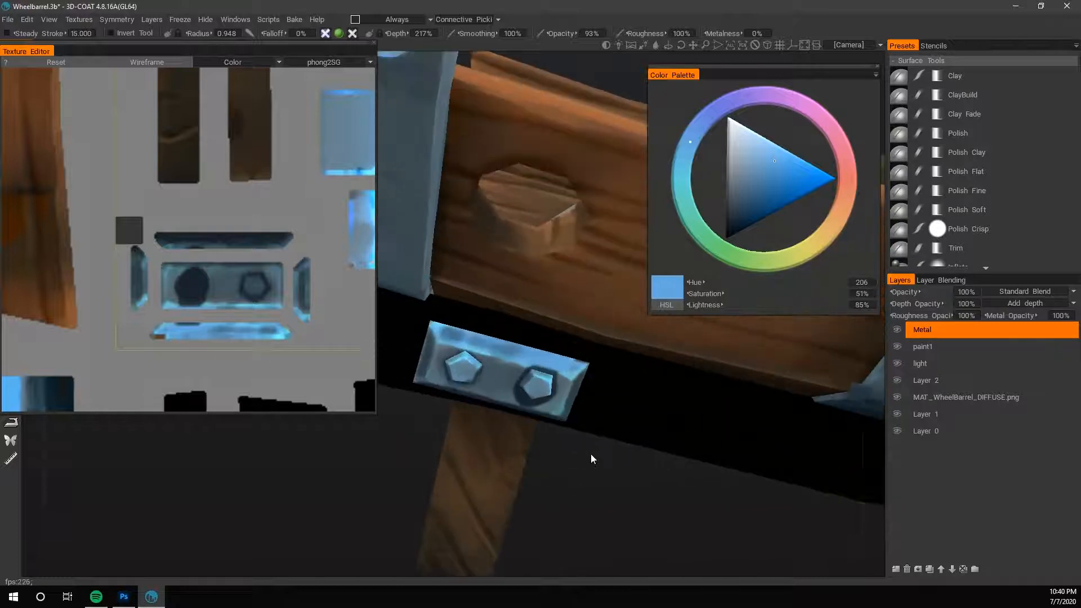
key("v")
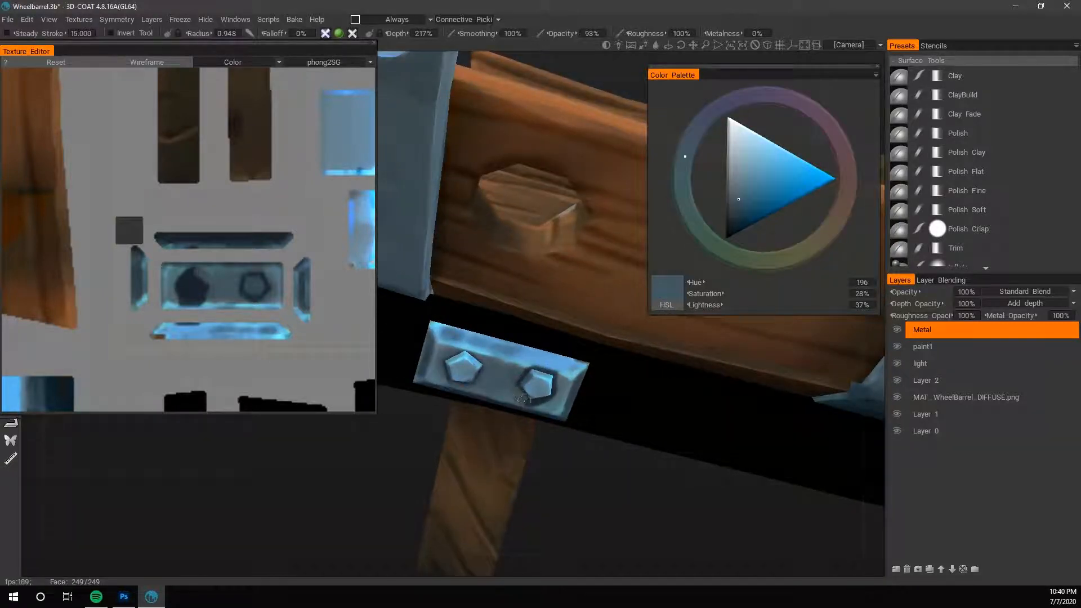
key("v")
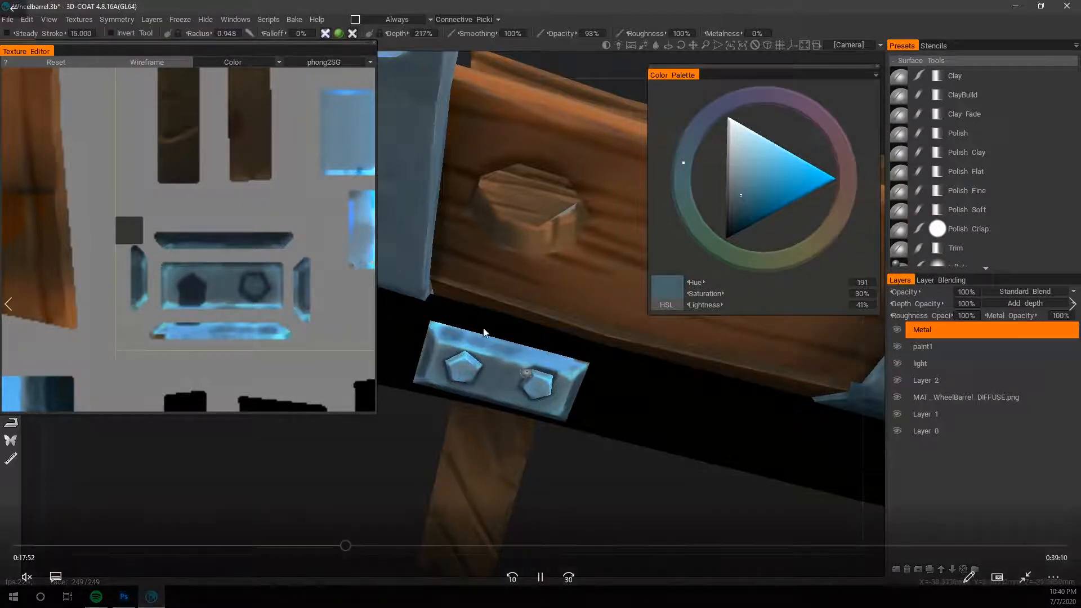
key("v")
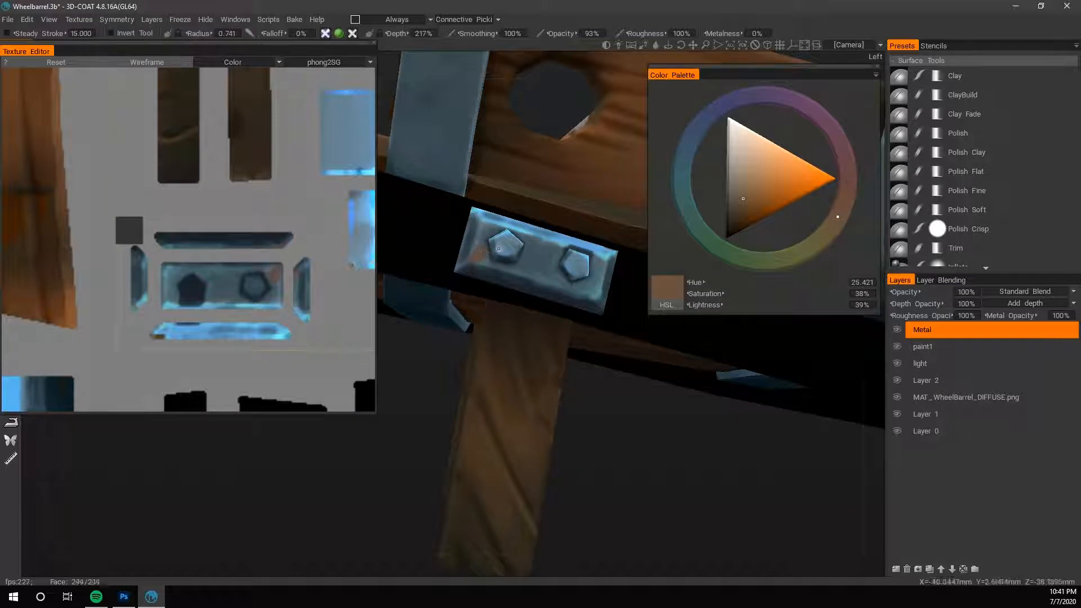
Add warm brown and more saturated orange rust tints to the bolted metal bracket beside its bolts.
left_click(760, 187)
left_click_drag(474, 256, 479, 257)
left_click(793, 176)
right_click_drag(568, 304, 415, 488, "alt")
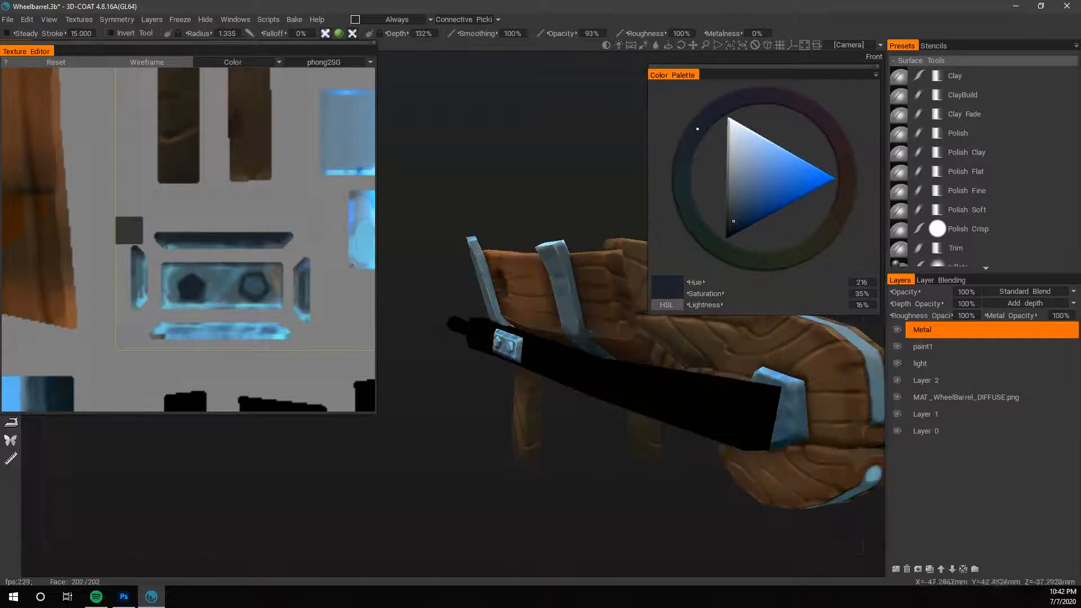
Shade the rear metal strap dark blue-grey (hue 196, saturation 32%, lightness 24%) and tint it with brown-red rust using a smaller brush.
left_click_drag(469, 454, 402, 518)
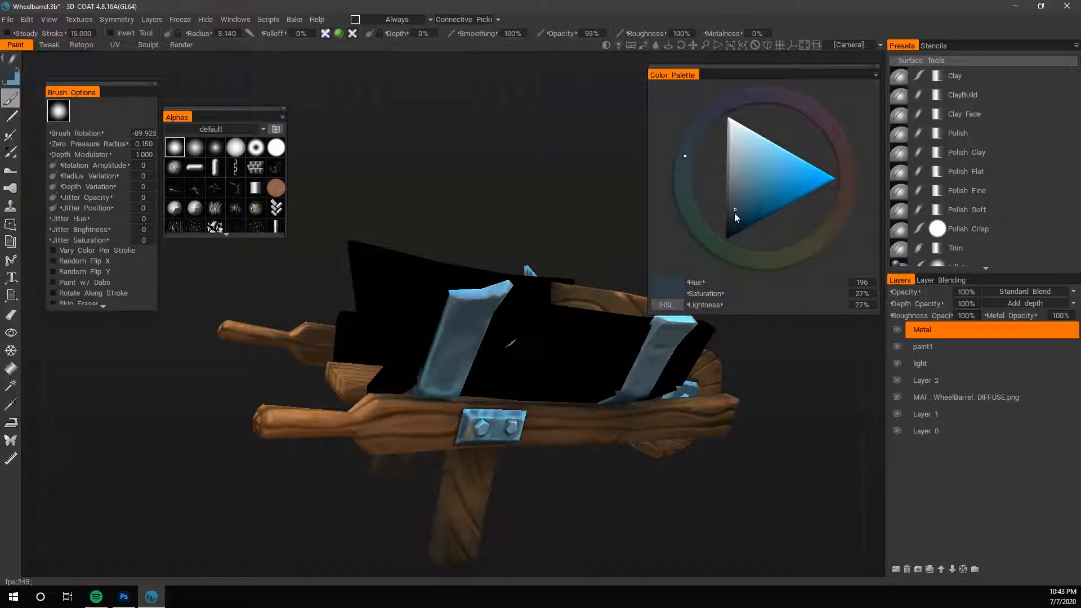
left_click(735, 213)
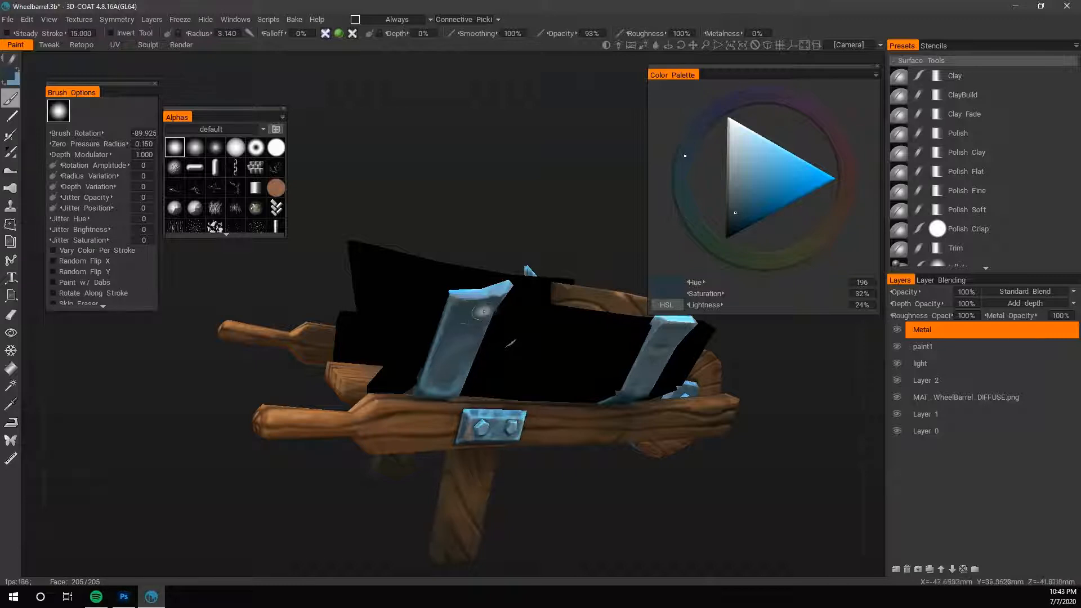
left_click(837, 220)
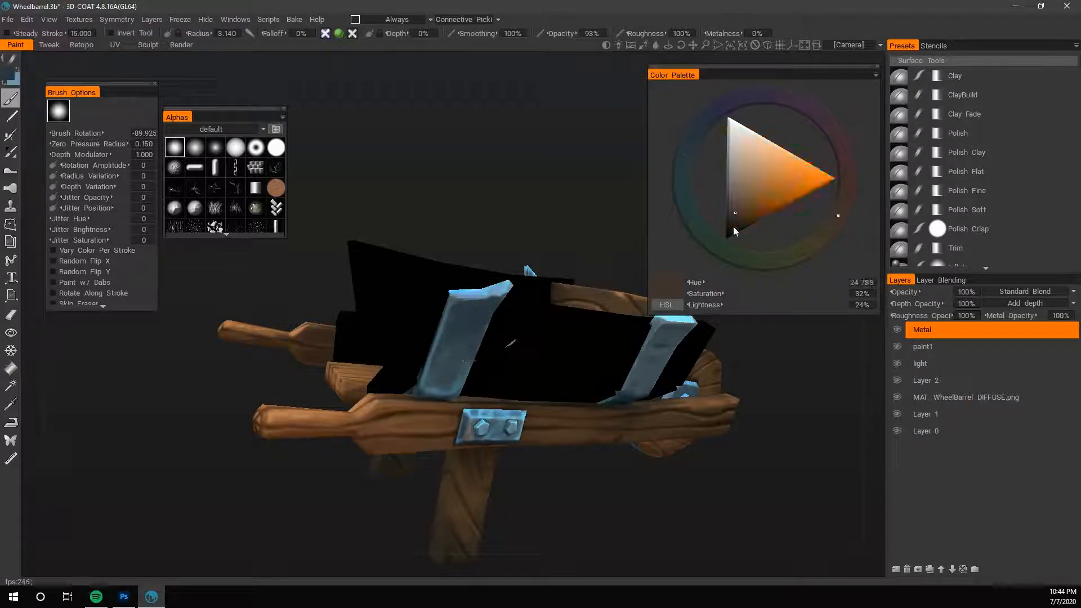
left_click(845, 178)
key("bracketleft")
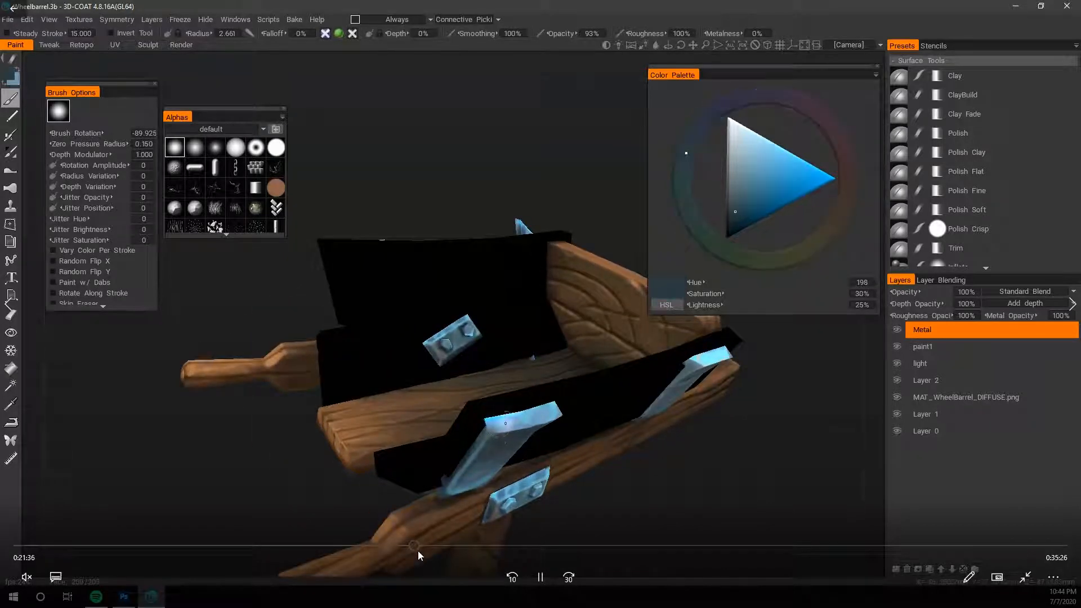
Skim the recording between about 21:36 and 23:06 to review the highlights and shading on the metal straps.
left_click(413, 546)
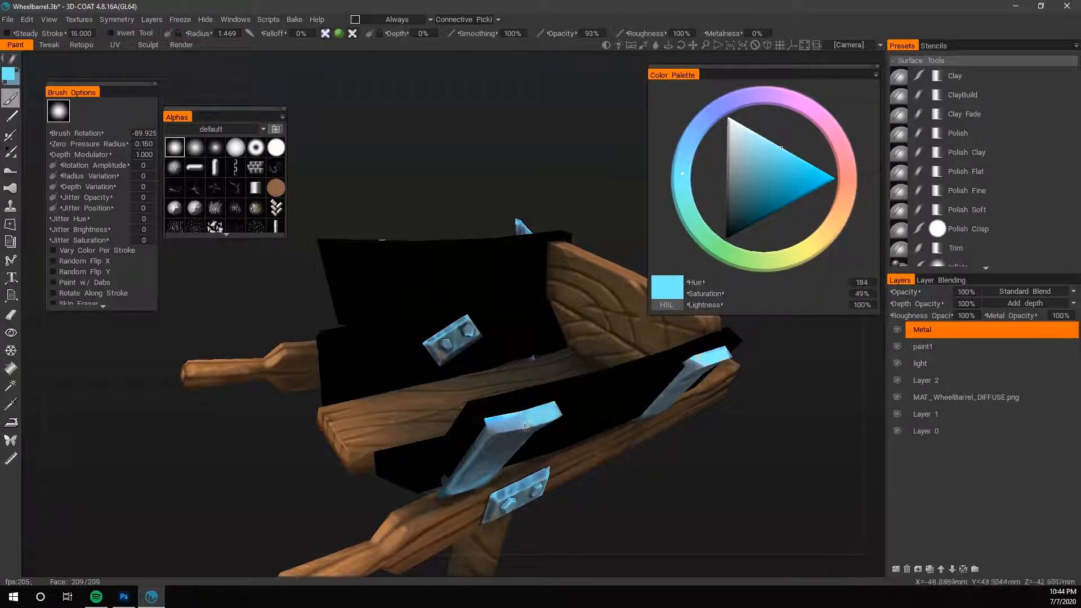
mouse_move(532, 474)
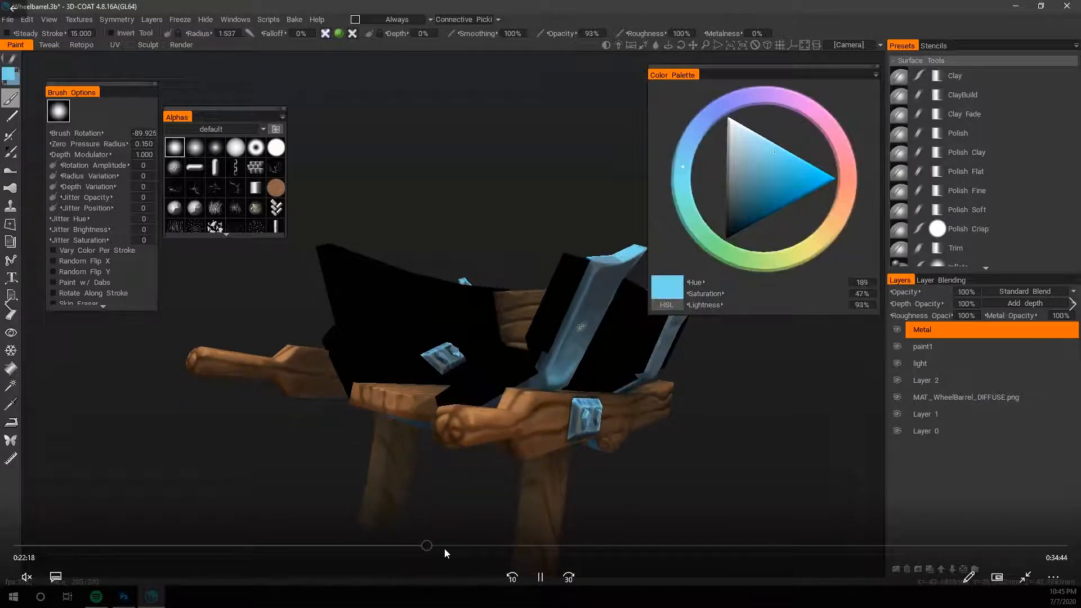
left_click(444, 546)
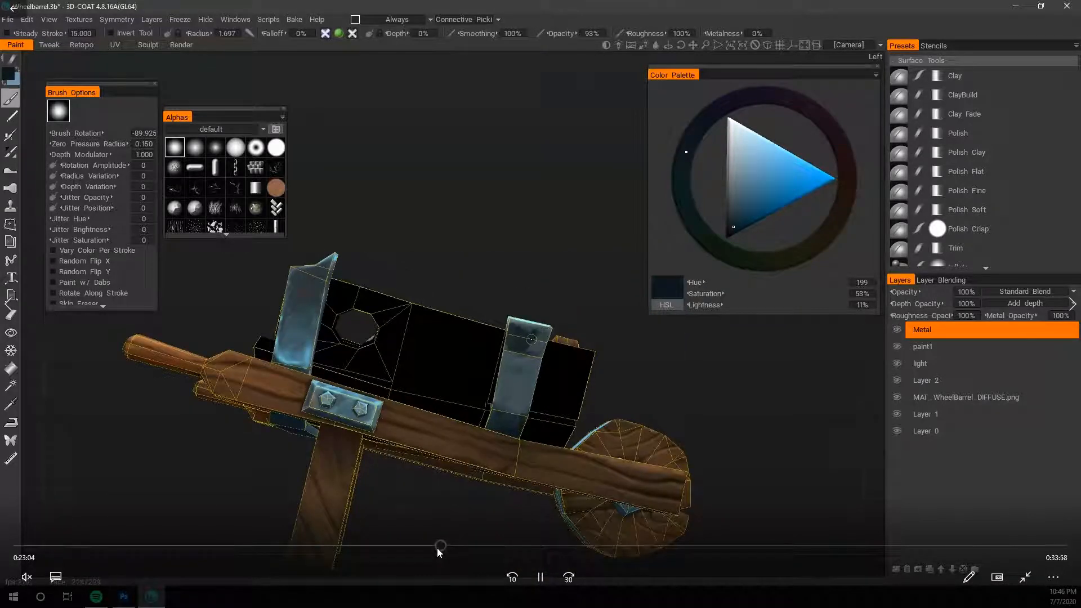
left_click(438, 546)
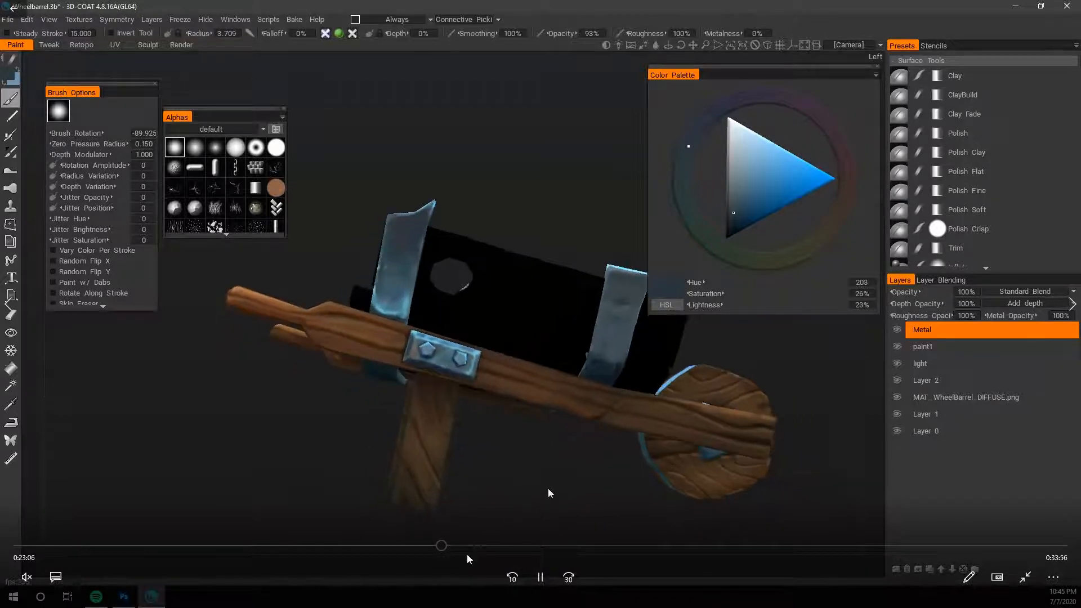
Return the recording to about 22:52 and pause playback at intervals to examine the strap colours close up and from afar.
left_click(437, 546)
left_click(541, 578)
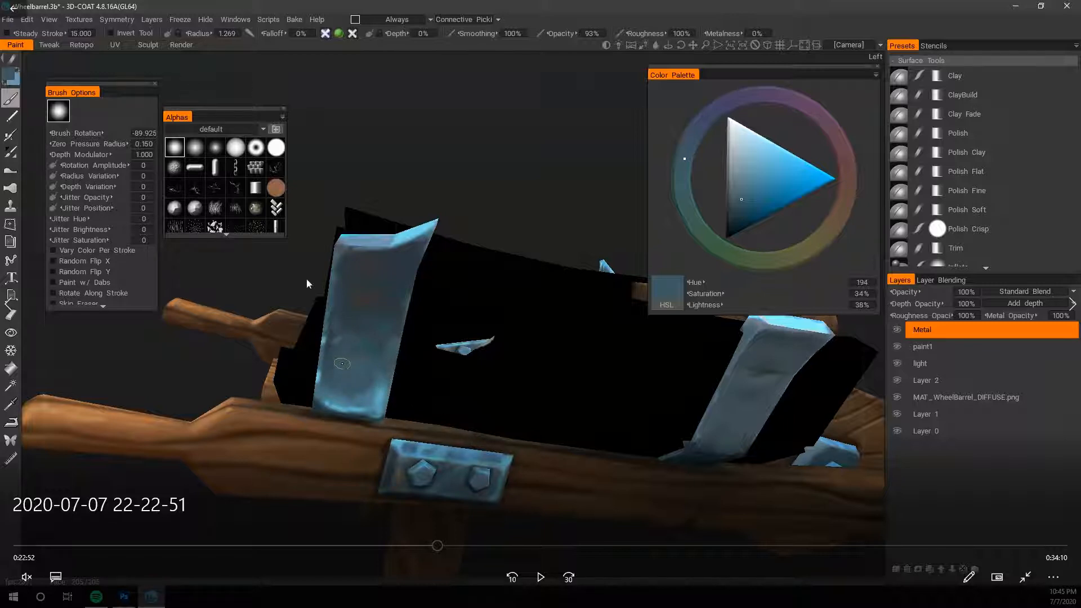
left_click(540, 575)
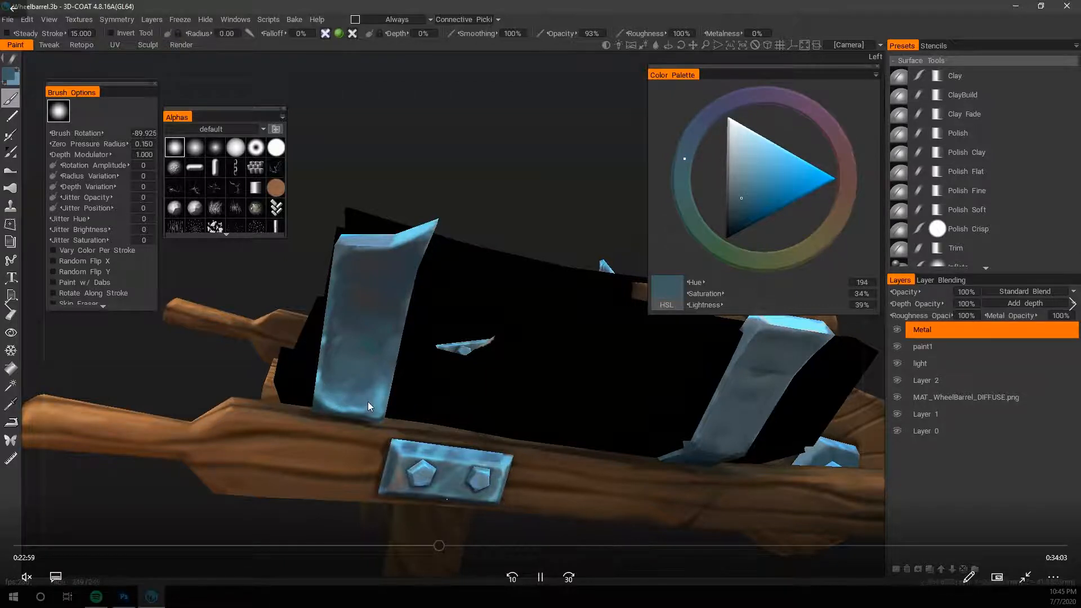
left_click(541, 576)
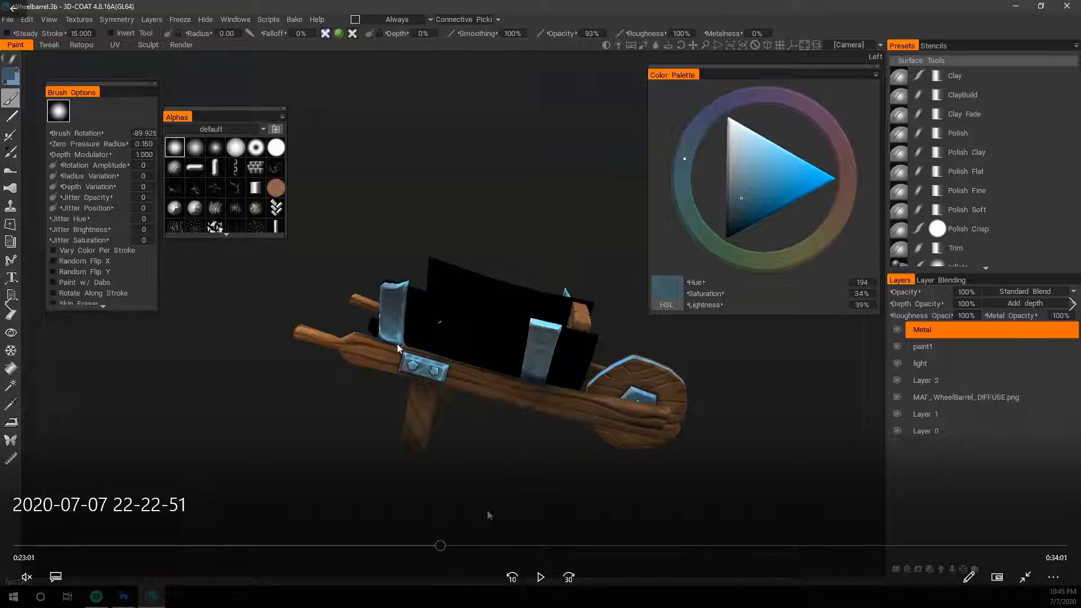
left_click(542, 577)
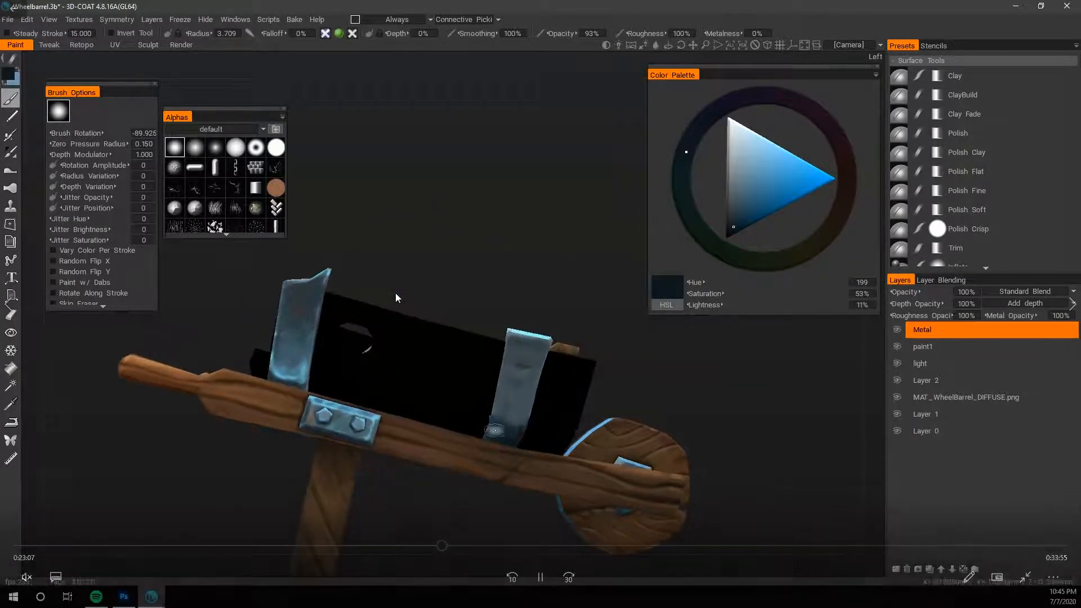
key("space")
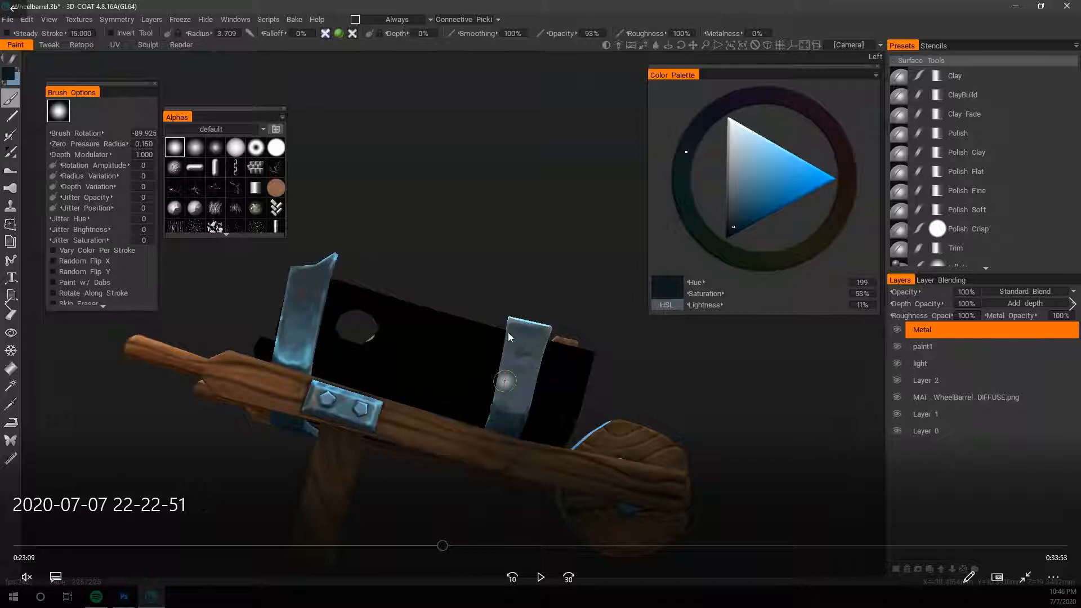
Play the recording onward from 23:09, pausing at about 23:39 to examine the highlights and shading on the front metal strap.
key("space")
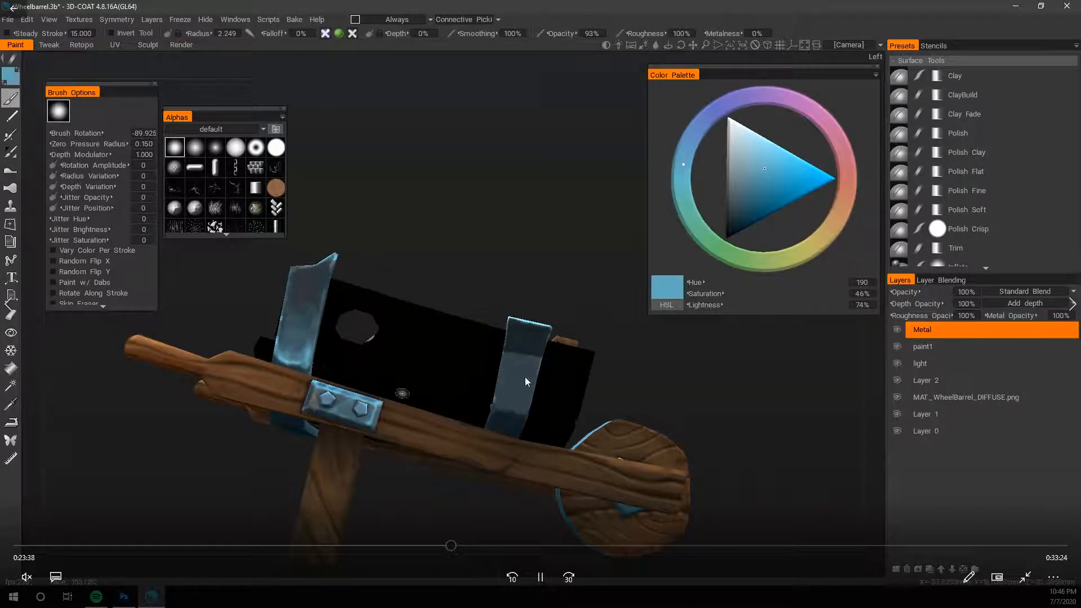
left_click(535, 579)
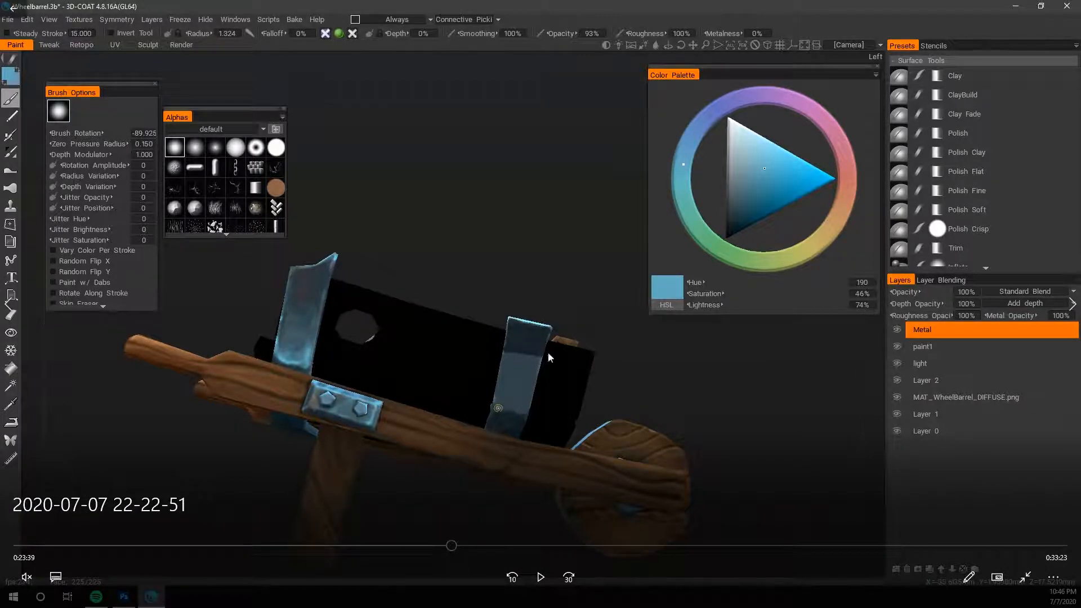
left_click(541, 578)
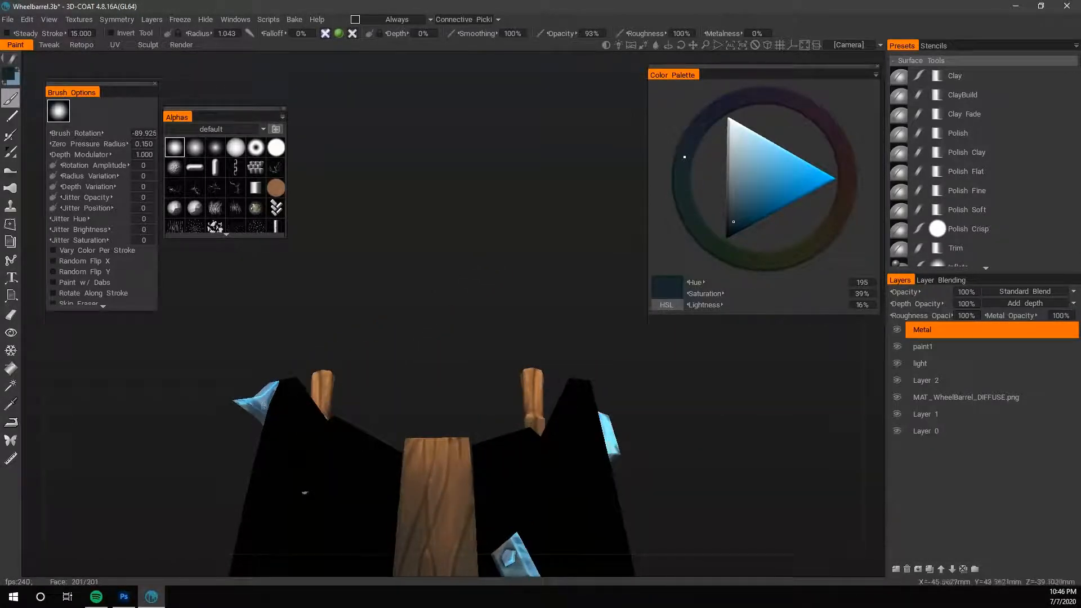
mouse_move(221, 400)
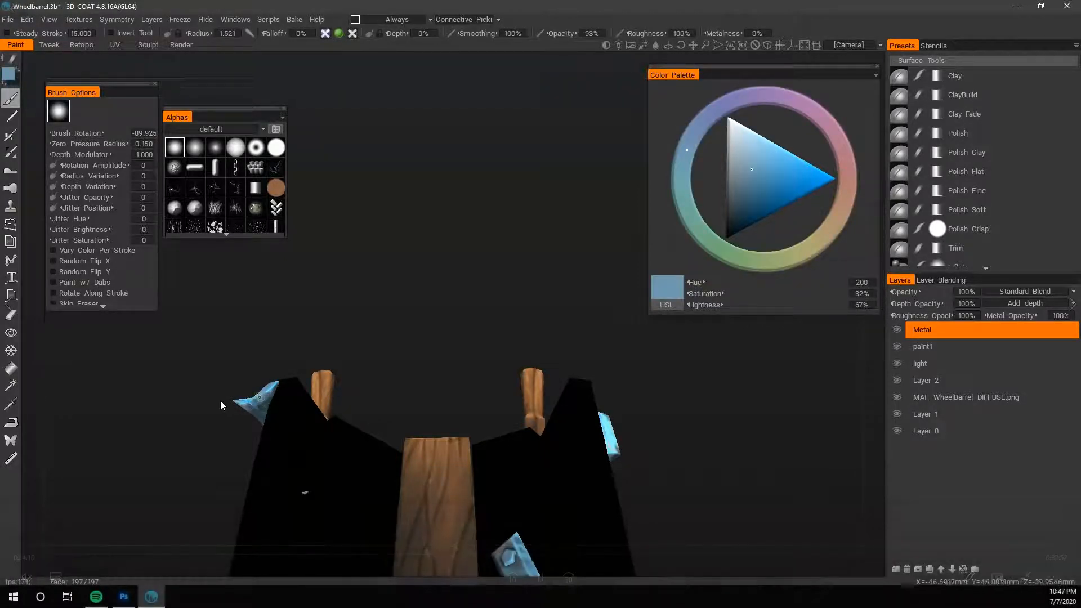
mouse_move(266, 385)
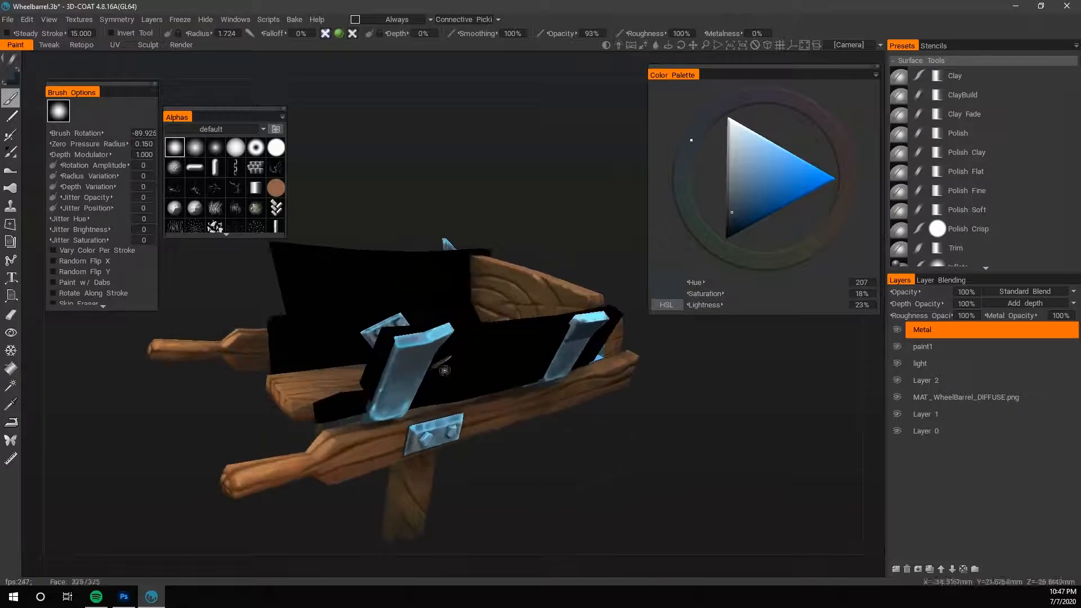
Paint light blue highlights along the rear metal strap's edge with colours sampled from the metal, and save the model.
key("v")
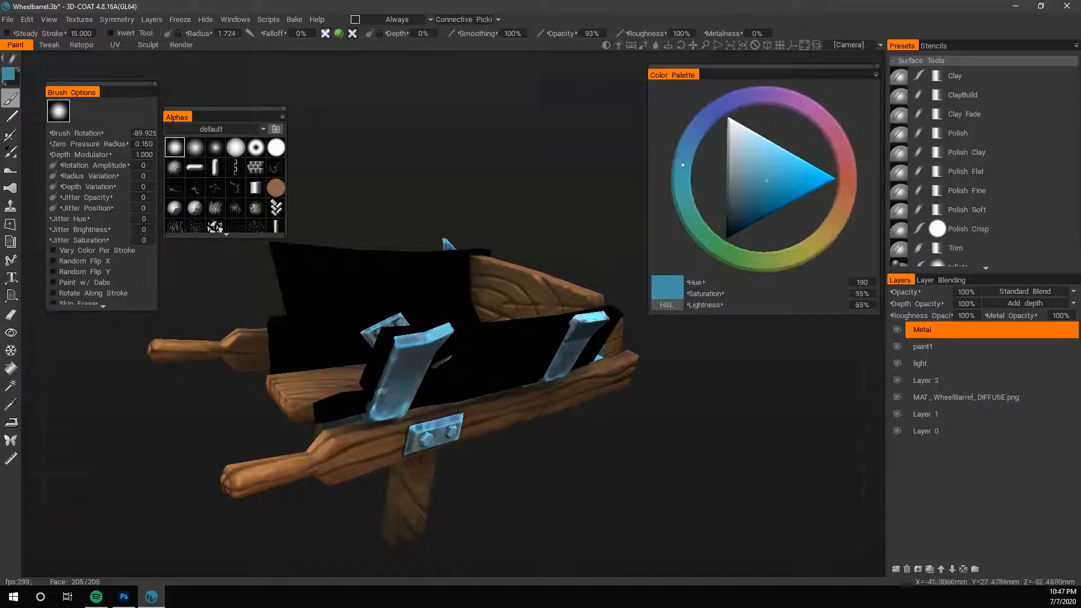
key("v")
left_click_drag(380, 392, 383, 378)
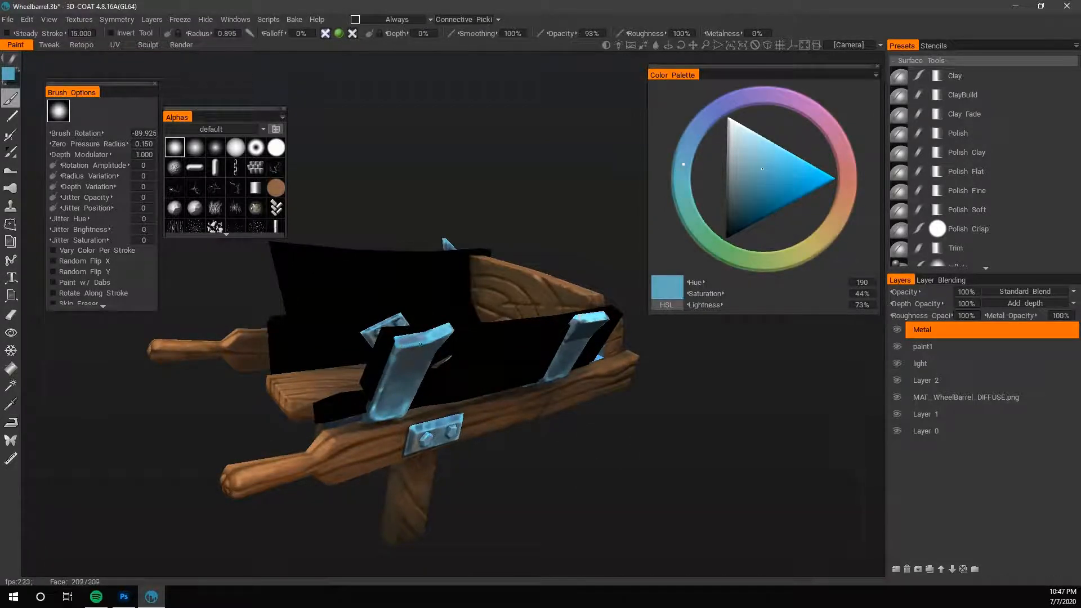
left_click_drag(505, 417, 530, 431, "alt")
key("v")
key("ctrl+s")
Tint the bolted side bracket beside its bolts with muted brown-red rust (saturation 18%, lightness 23%) and blend it with sampled metal colours.
right_click_drag(483, 459, 535, 459, "alt")
key("v")
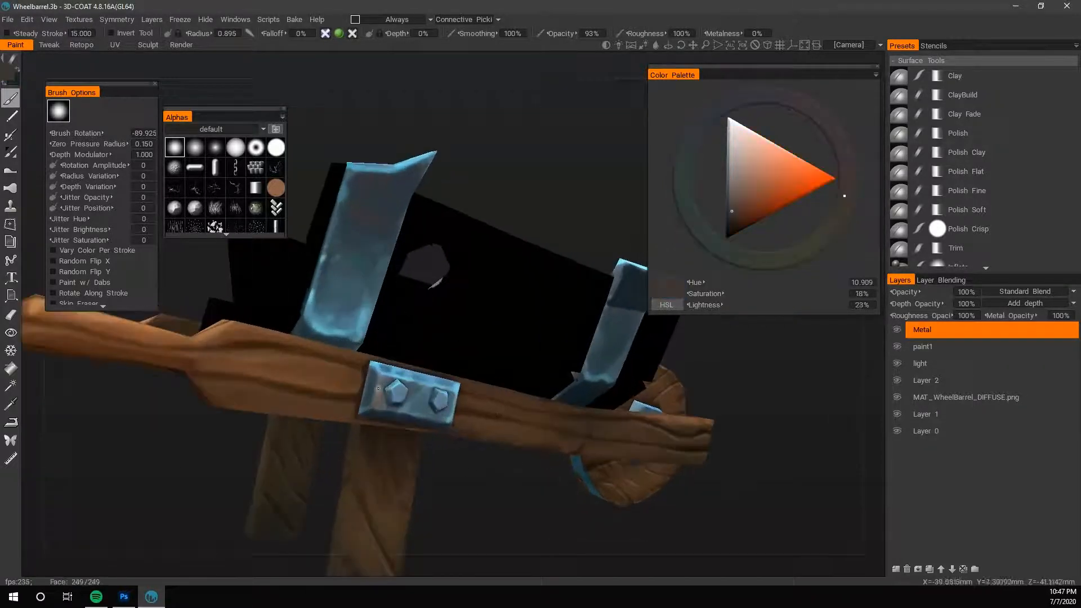
mouse_move(379, 396)
left_mouse_down()
mouse_move(380, 406)
mouse_move(382, 387)
mouse_move(388, 409)
mouse_move(407, 413)
mouse_move(372, 399)
left_mouse_up()
key("bracketright")
key("bracketright")
key("v")
key("v")
key("v")
key("v")
key("v")
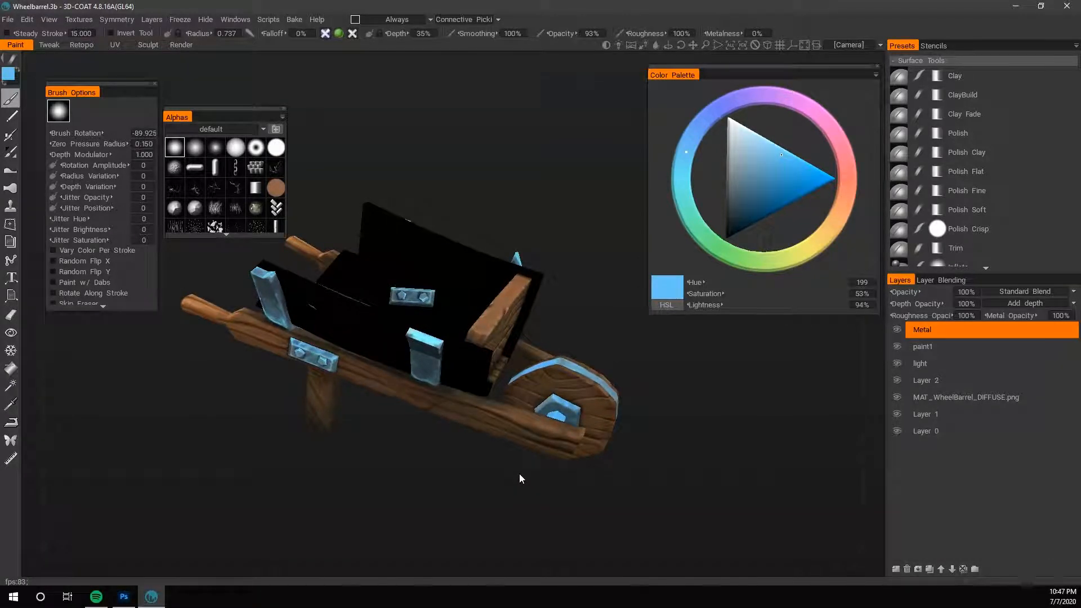
Brighten the upper end of the front metal strap with a sampled light blue and a smaller brush.
mouse_move(409, 342)
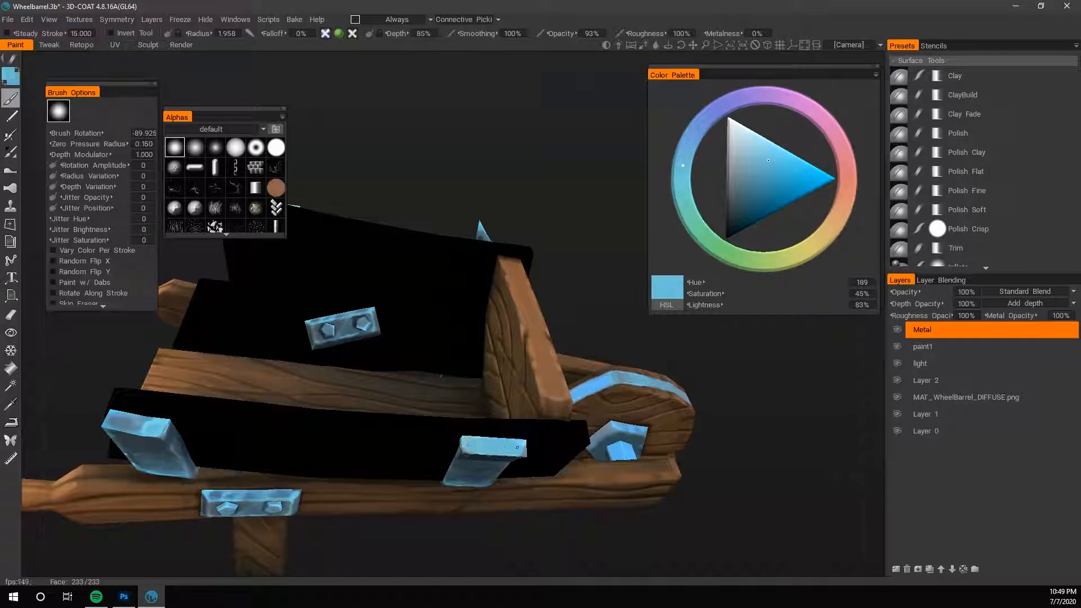
mouse_move(517, 448)
left_mouse_down("alt")
mouse_move(472, 306)
mouse_move(483, 294)
mouse_move(460, 288)
mouse_move(491, 294)
left_mouse_up("alt")
key("v")
key("bracketleft")
key("bracketleft")
key("bracketleft")
key("bracketleft")
mouse_move(593, 269)
left_mouse_down()
mouse_move(515, 246)
mouse_move(517, 257)
left_mouse_up()
Shade the lower bend of the front metal strap with sampled dark blues (hues 199 and 212).
key("v")
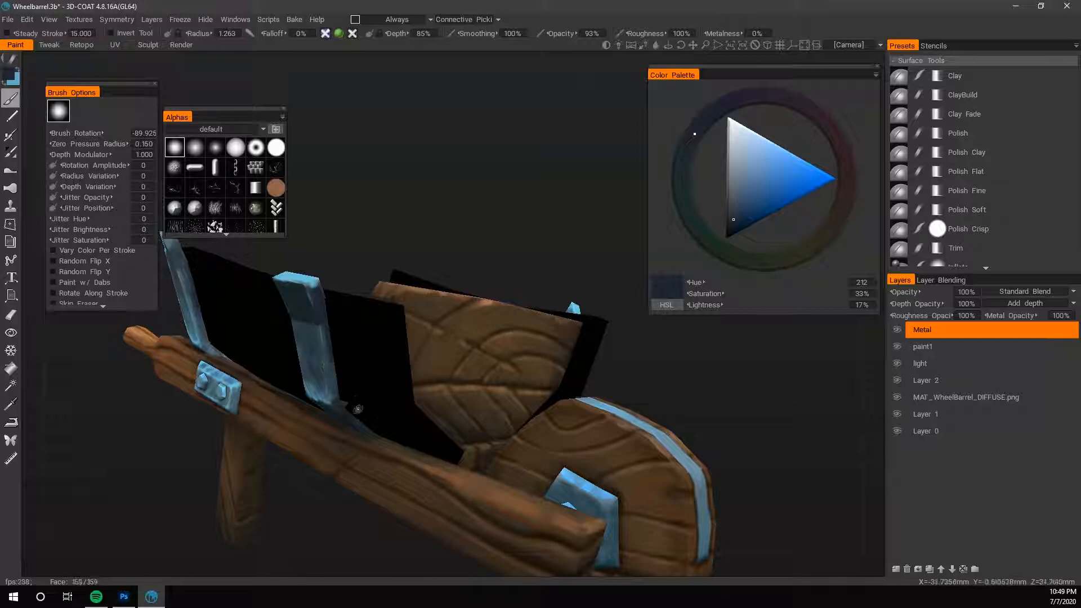
key("v")
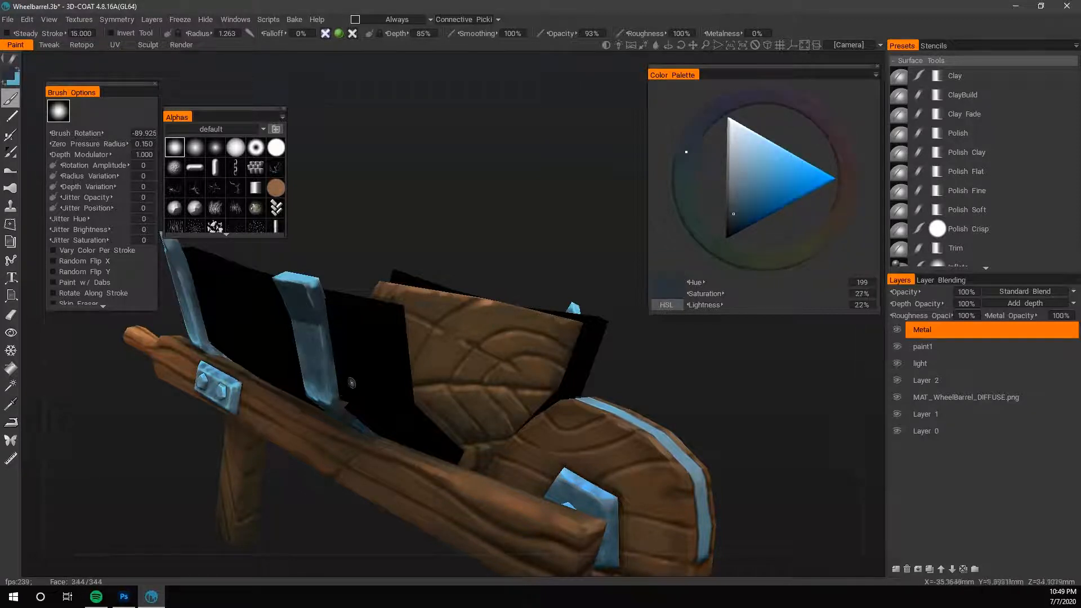
left_click_drag(355, 505, 316, 478)
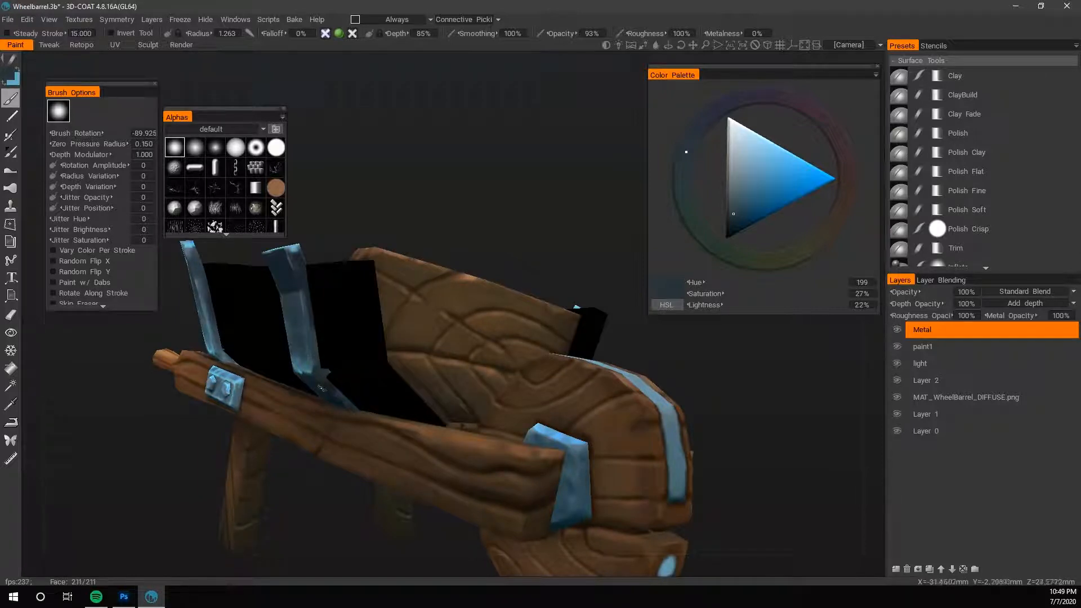
key("v")
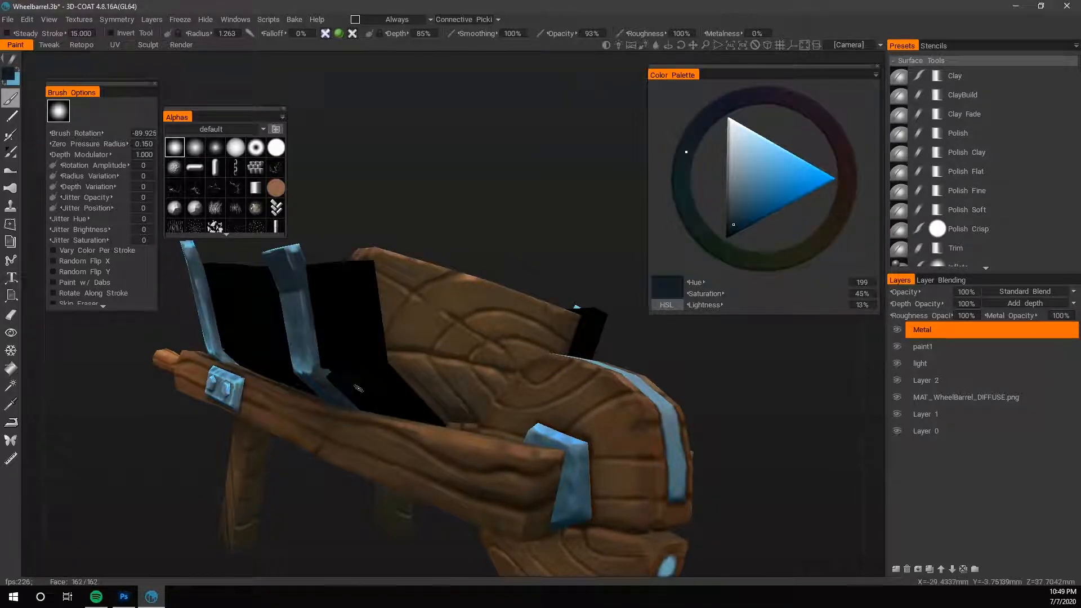
left_click_drag(347, 404, 351, 512)
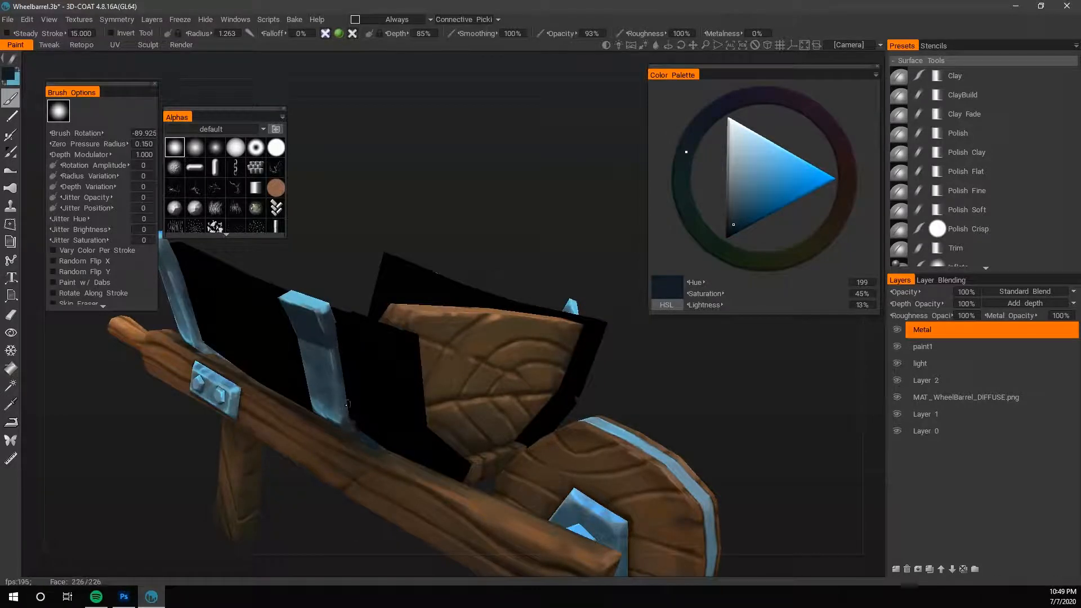
key("v")
key("v")
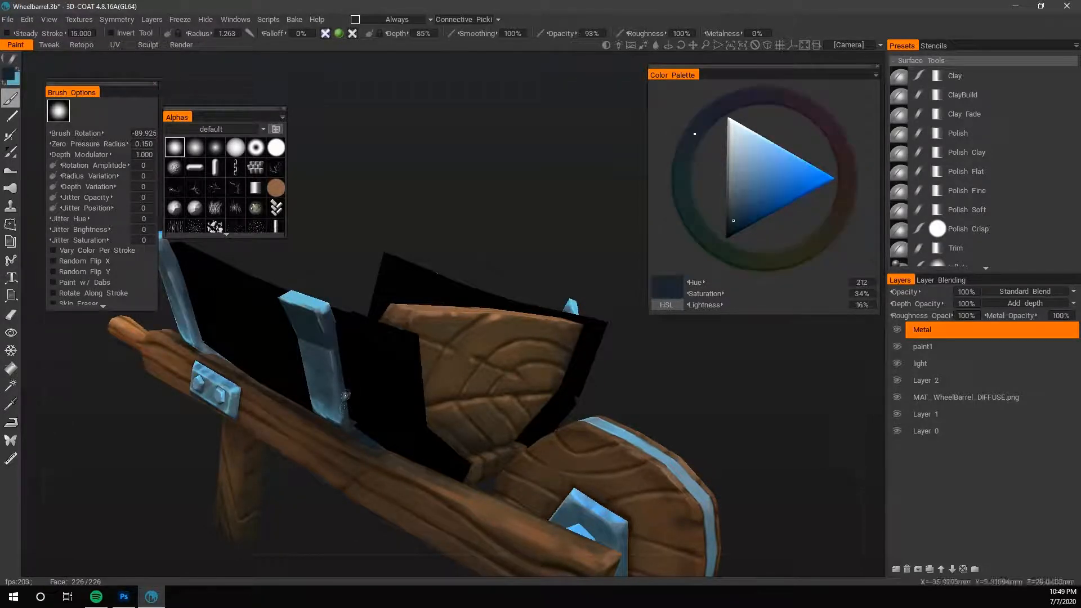
Highlight the front strap's side edge in light blue (hue 193, saturation 39%, lightness 74%) with a smaller brush.
key("v")
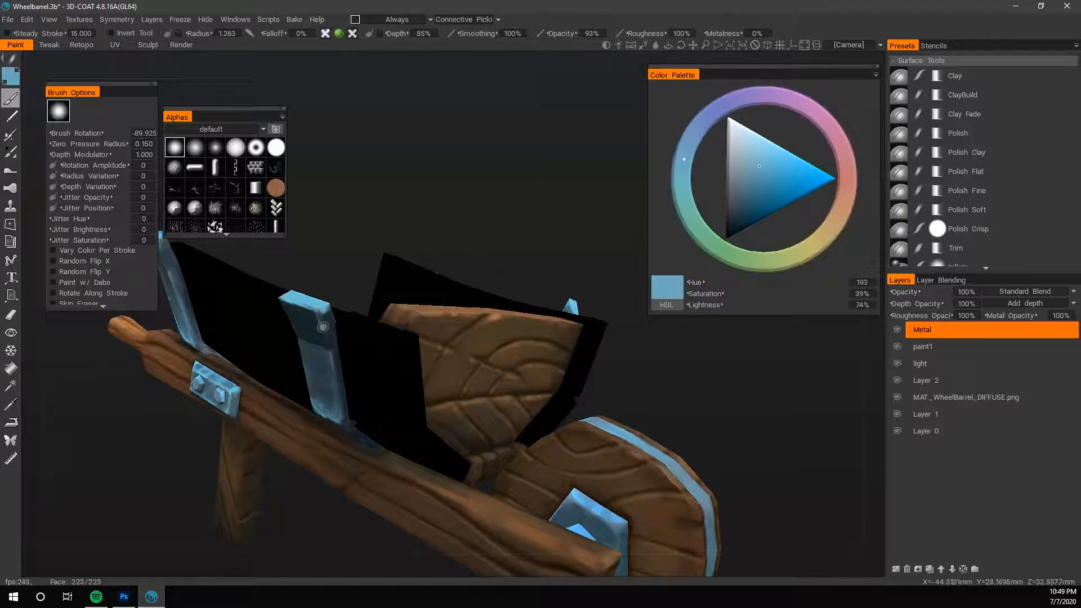
key("bracketleft")
key("bracketleft")
key("bracketleft")
key("bracketleft")
key("bracketleft")
key("bracketleft")
key("bracketleft")
key("bracketleft")
left_click_drag(321, 322, 325, 339)
left_click_drag(334, 379, 339, 404)
left_click_drag(423, 227, 488, 208)
Tint the dark upper part of the front strap with muted dark red (hue 355, saturation 26%, lightness 14%) using a larger brush.
right_click_drag(388, 278, 396, 278)
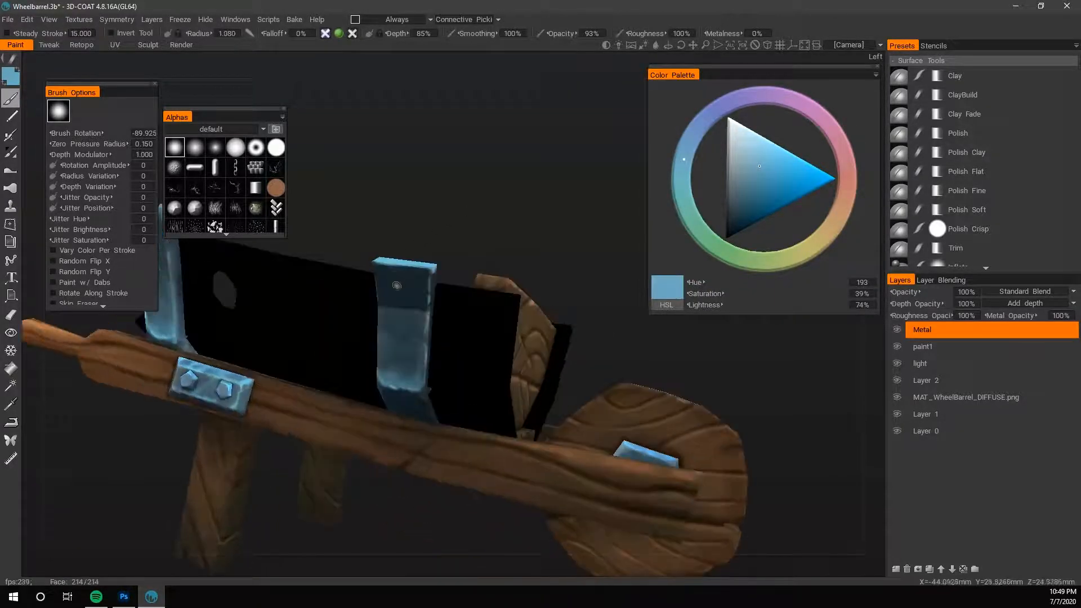
left_click(734, 222)
left_click_drag(795, 104, 846, 193)
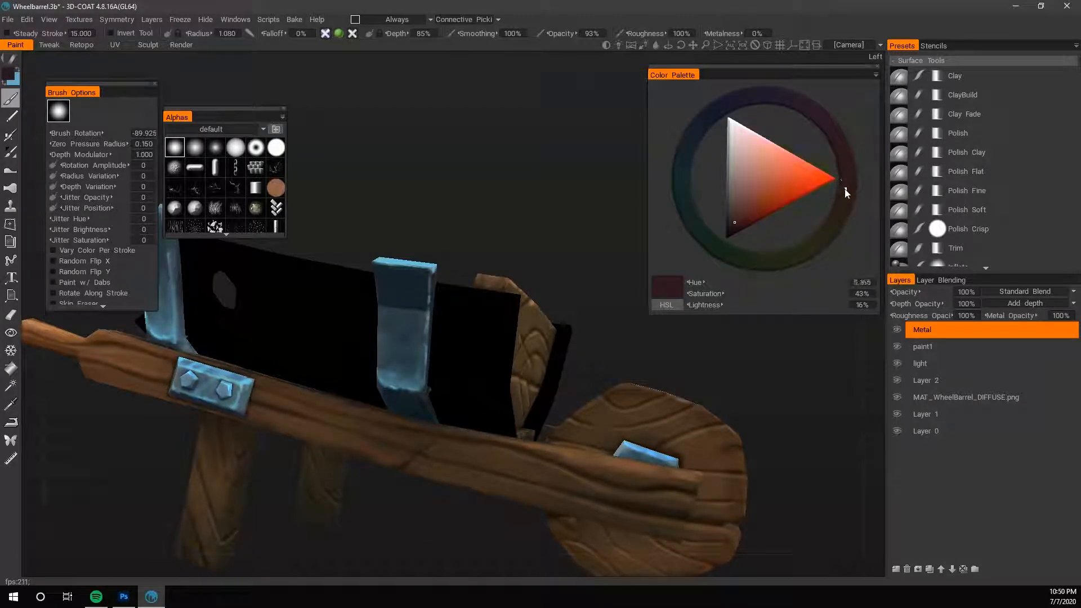
right_click_drag(387, 277, 395, 276)
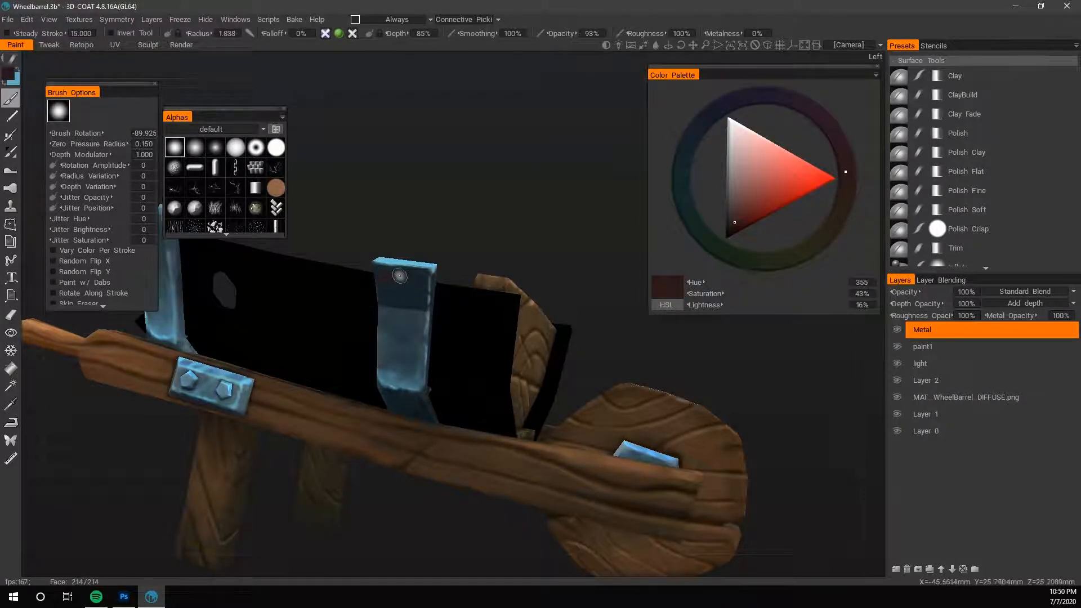
left_click_drag(735, 227, 730, 221)
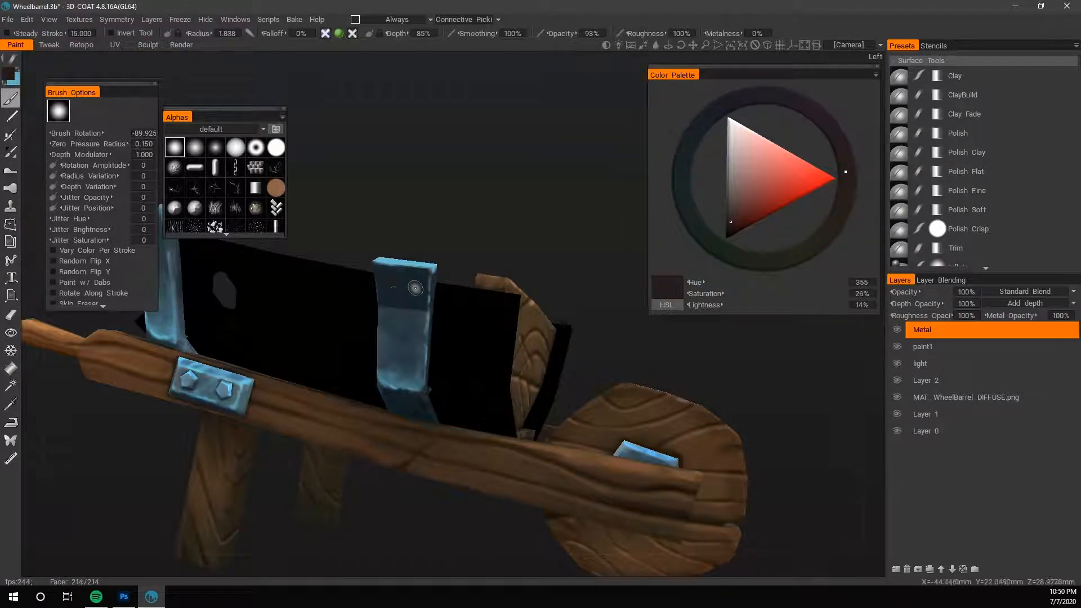
right_click_drag(406, 283, 402, 289)
mouse_move(402, 288)
left_mouse_down()
mouse_move(393, 289)
mouse_move(432, 287)
left_mouse_up()
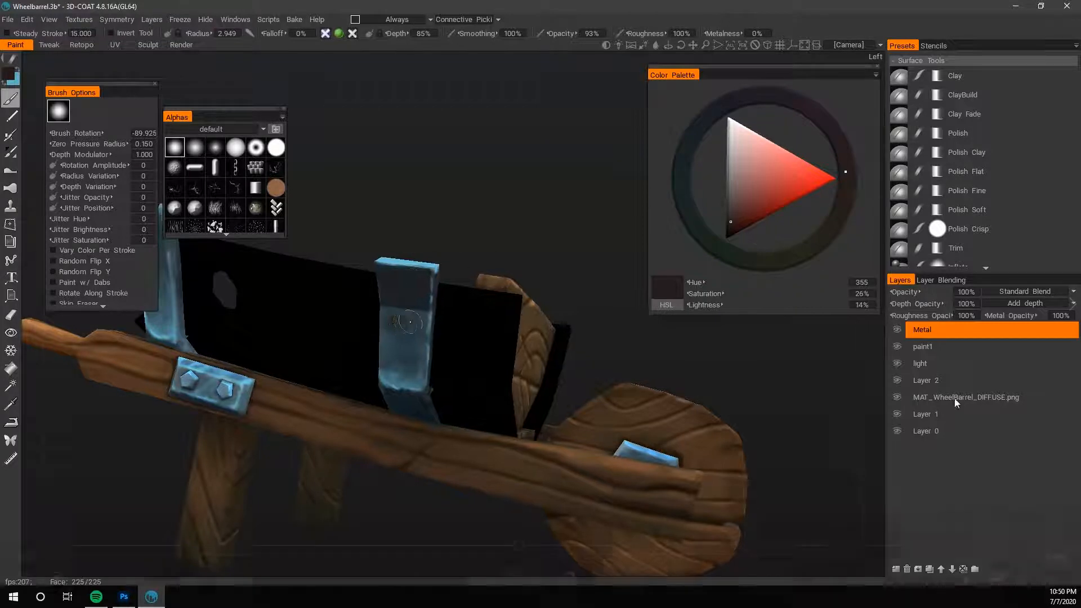
key("v")
key("v")
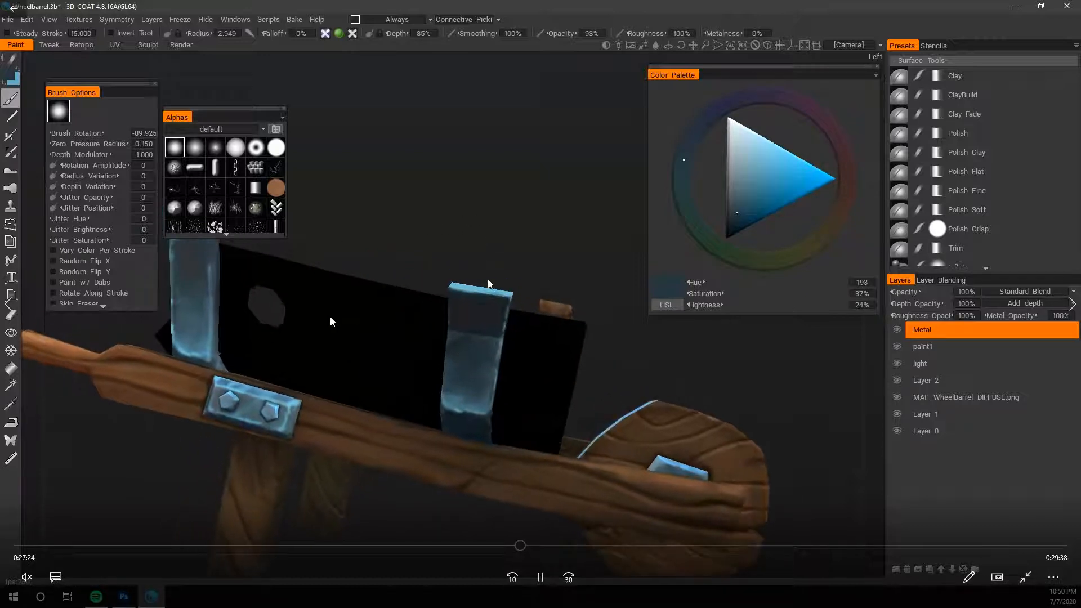
Skim the recording from about 27:24 to 33:13 to review the painting of the straps' undersides and the wheelbarrow's interior.
left_click(536, 544)
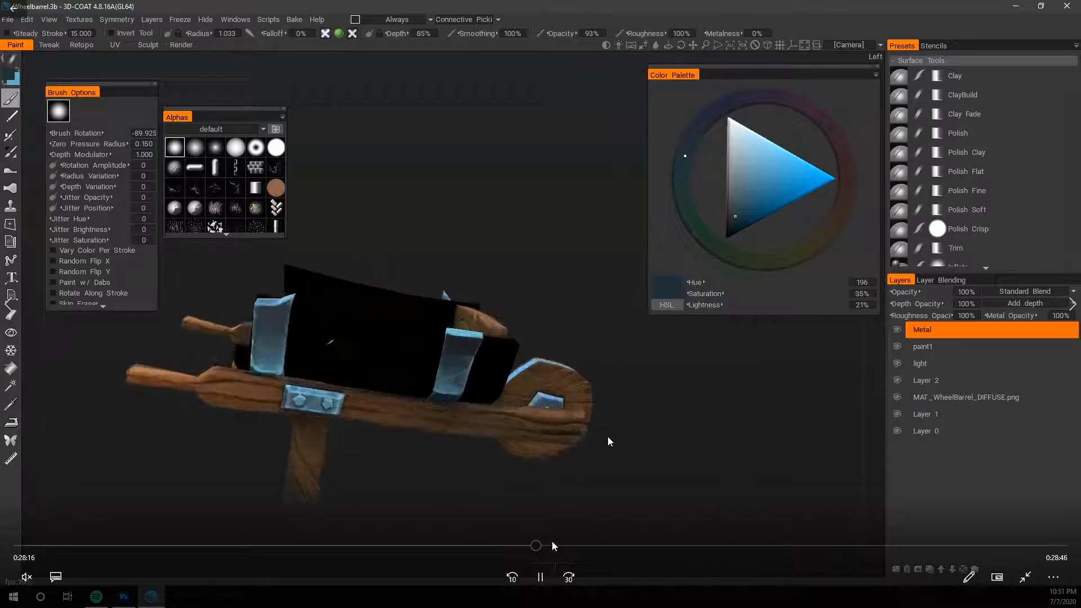
left_click(552, 544)
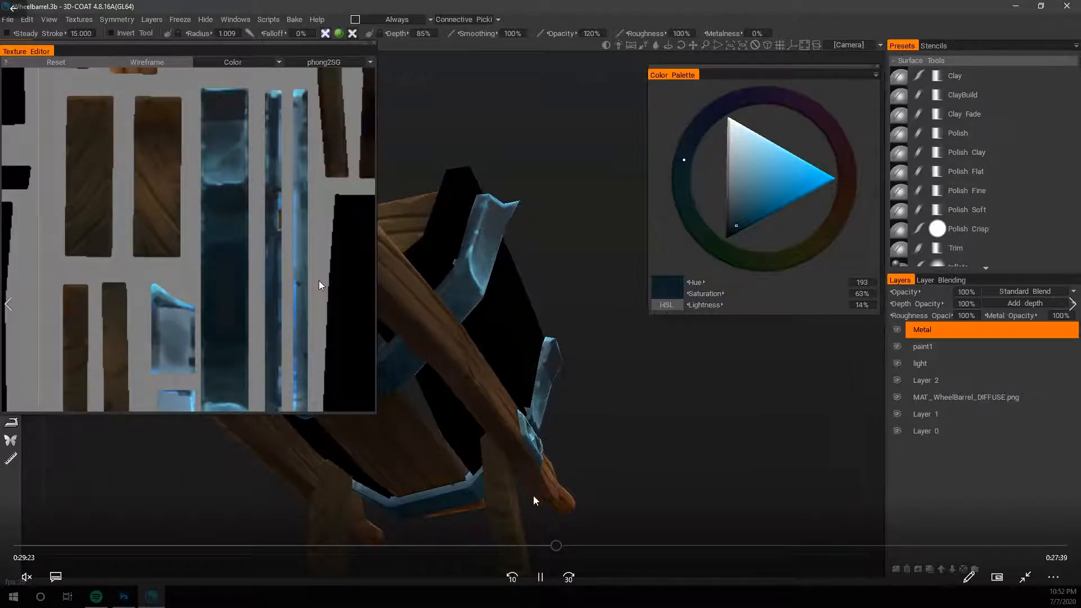
left_click(571, 545)
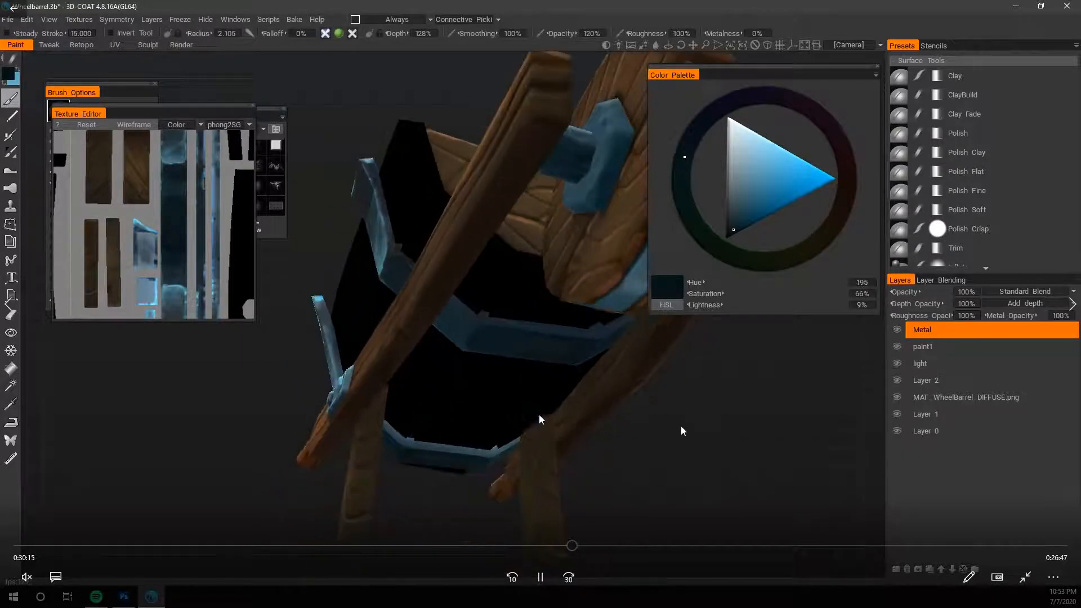
left_click(580, 546)
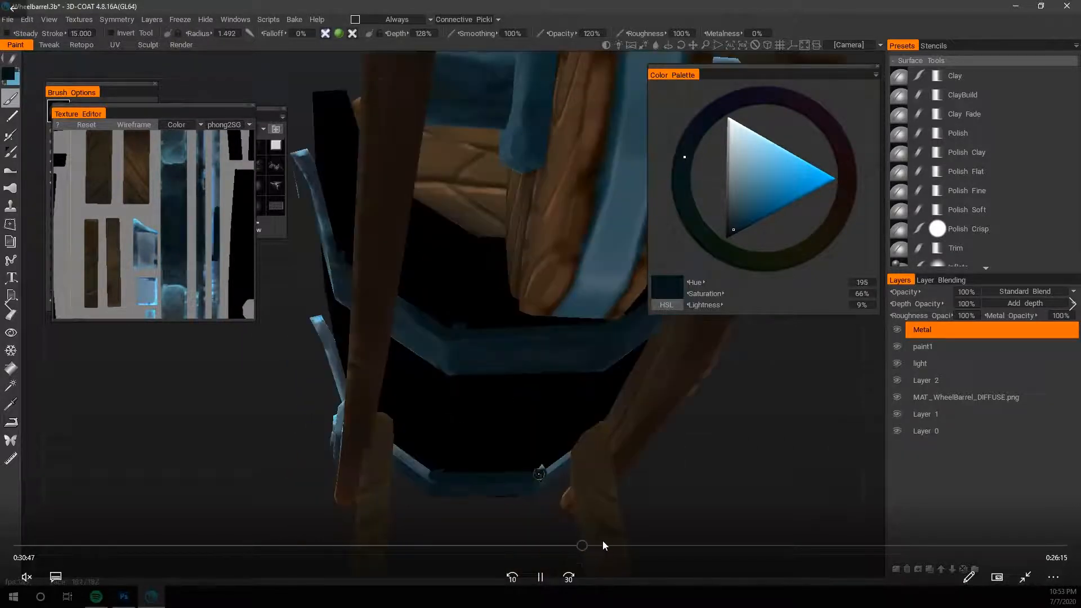
left_click(602, 540)
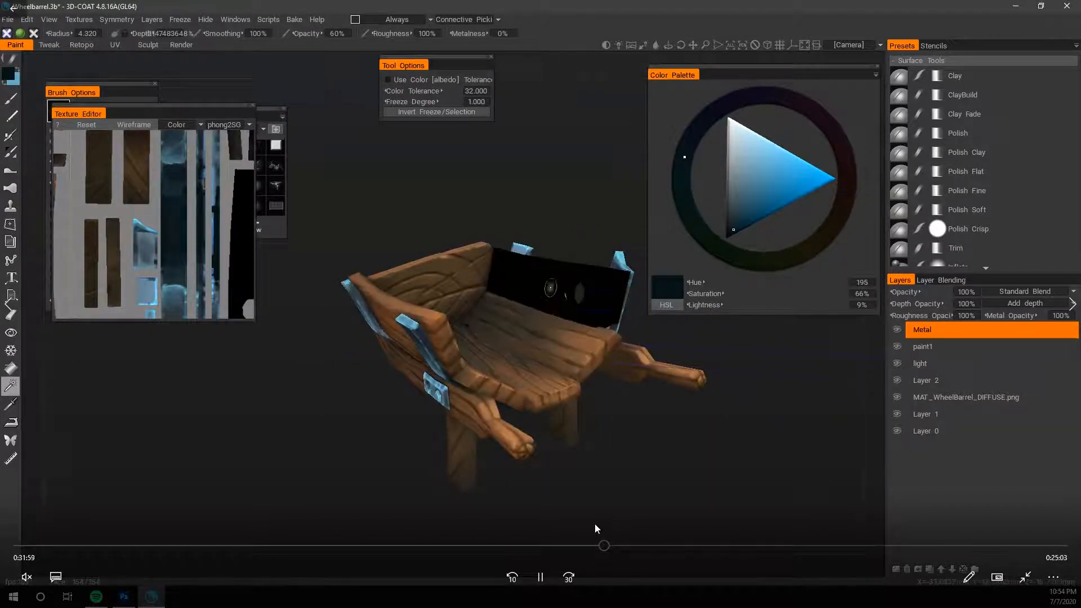
left_click(613, 545)
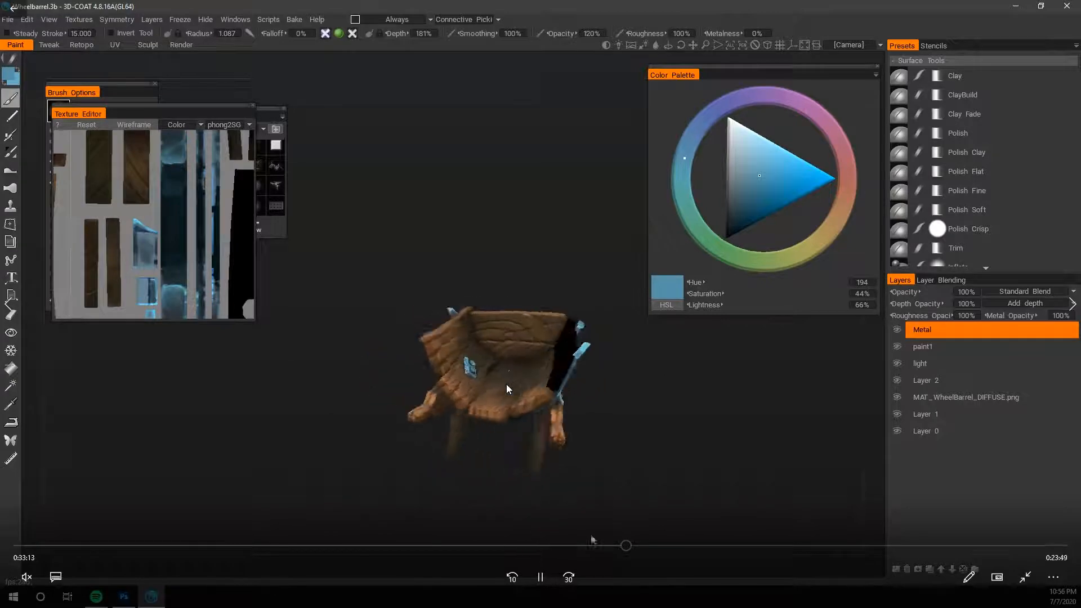
Skim the recording from about 33:43 to 38:58 to review the metal repainting on the flat texture and the model's overall look.
left_click(636, 545)
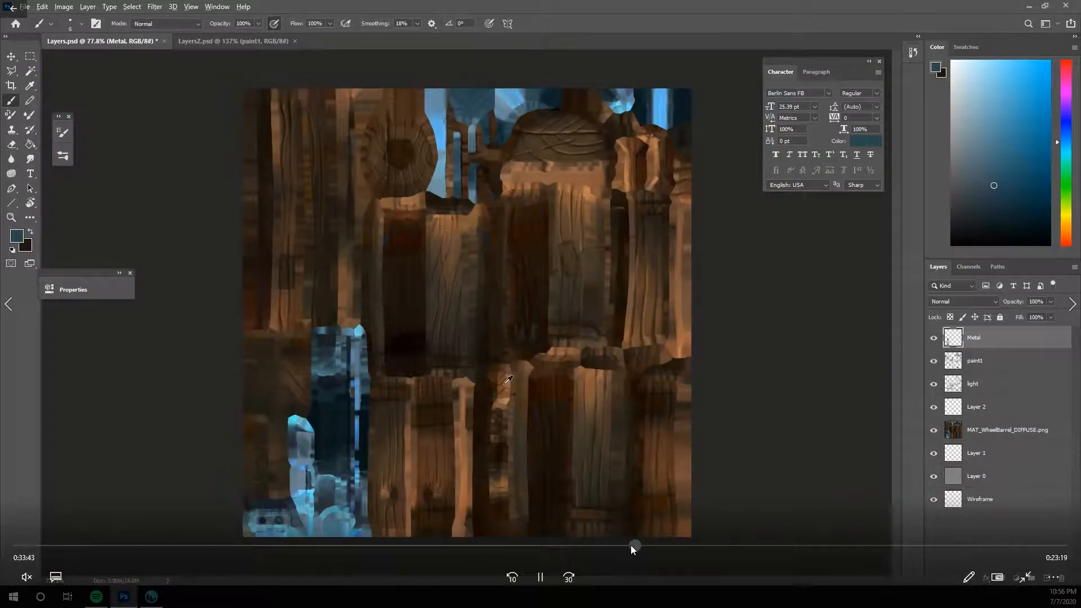
left_click_drag(630, 545, 626, 545)
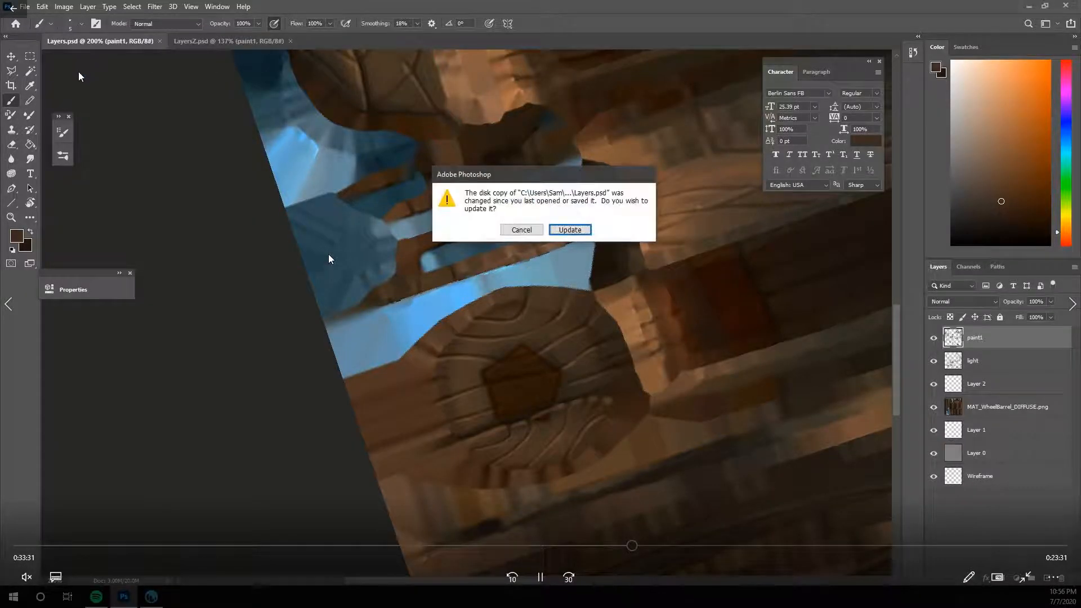
left_click_drag(634, 548, 655, 544)
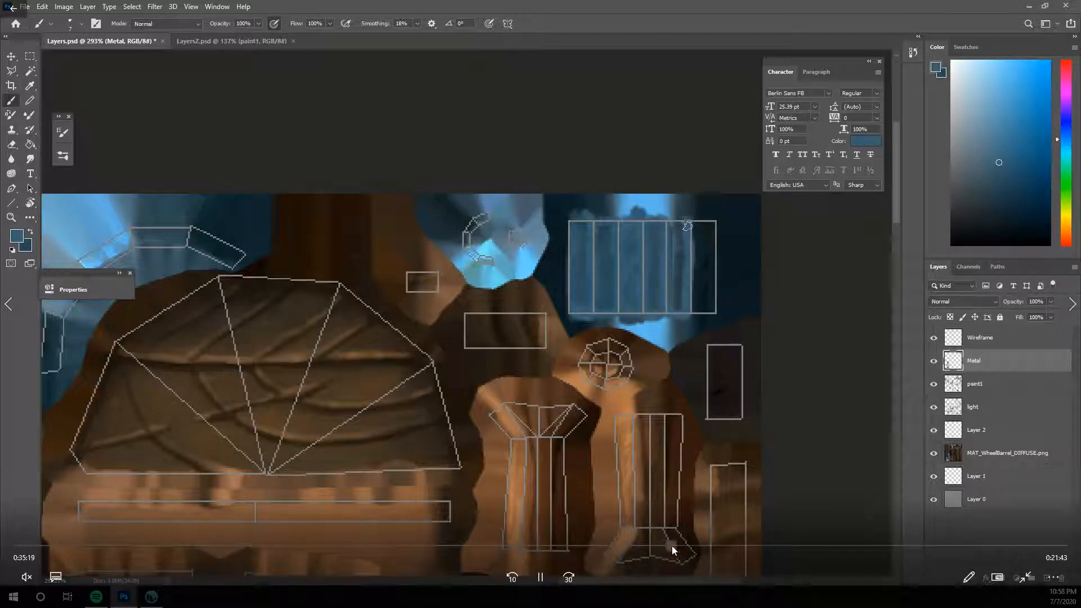
left_click(686, 545)
left_click(688, 545)
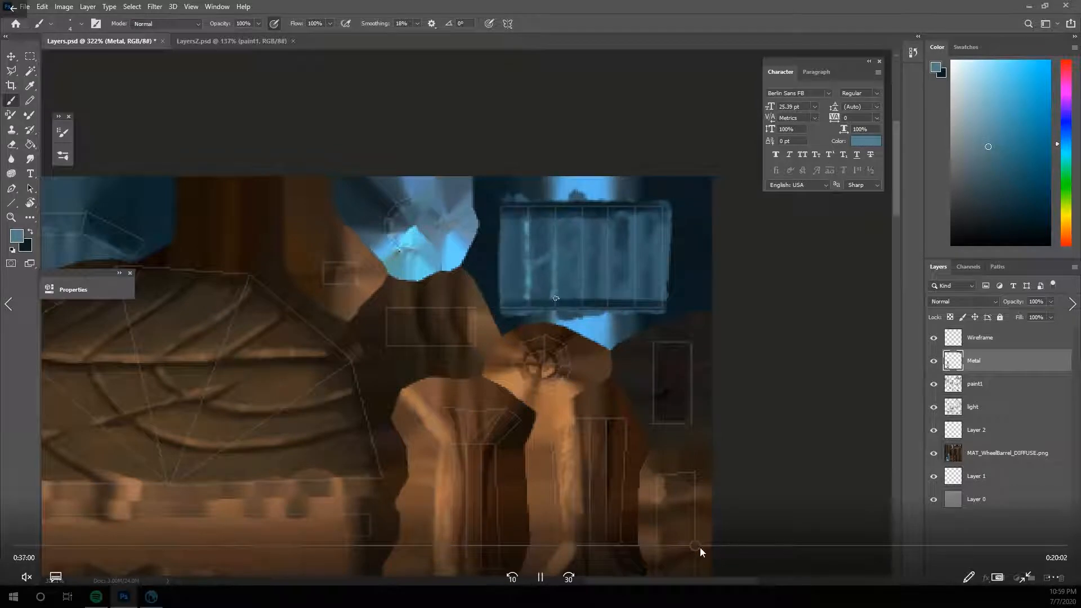
left_click(722, 544)
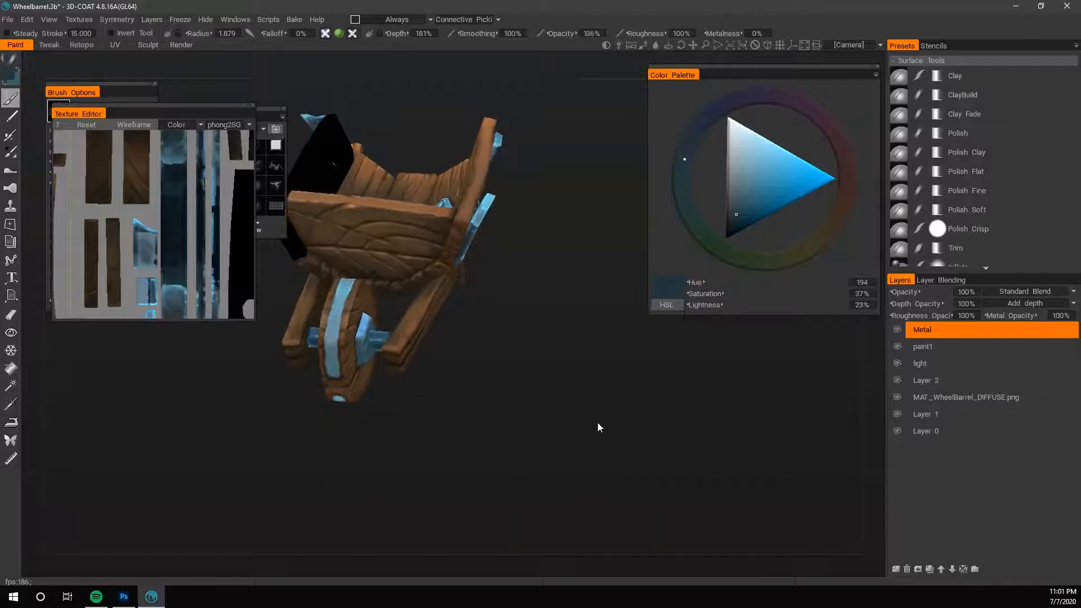
left_click_drag(502, 379, 424, 444)
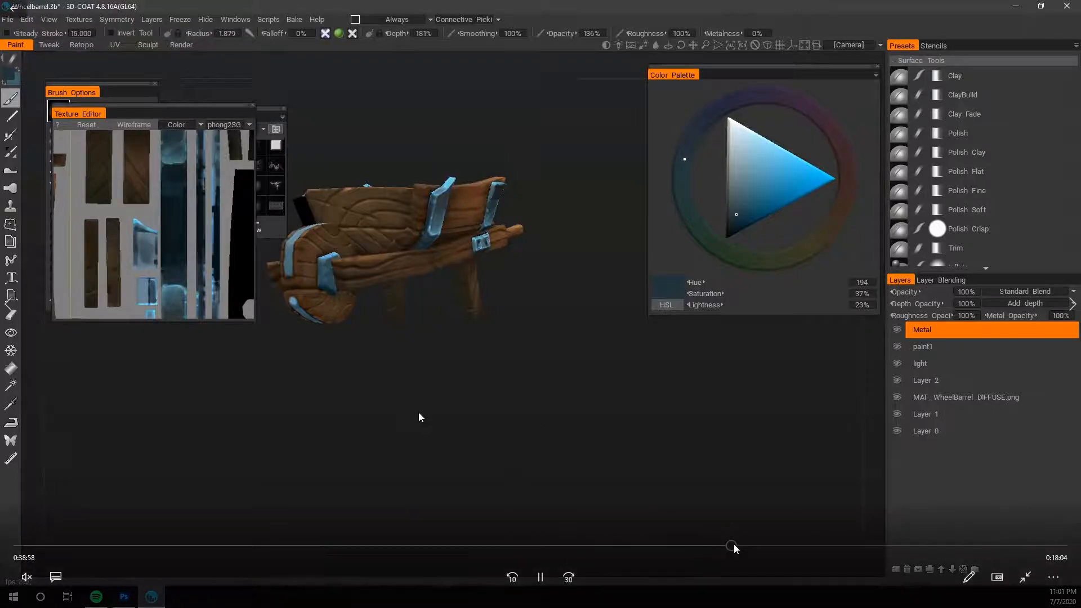
Skim the recording from about 38:58 to 43:08 to review the painting of the wheel brackets and the side straps.
left_click(741, 544)
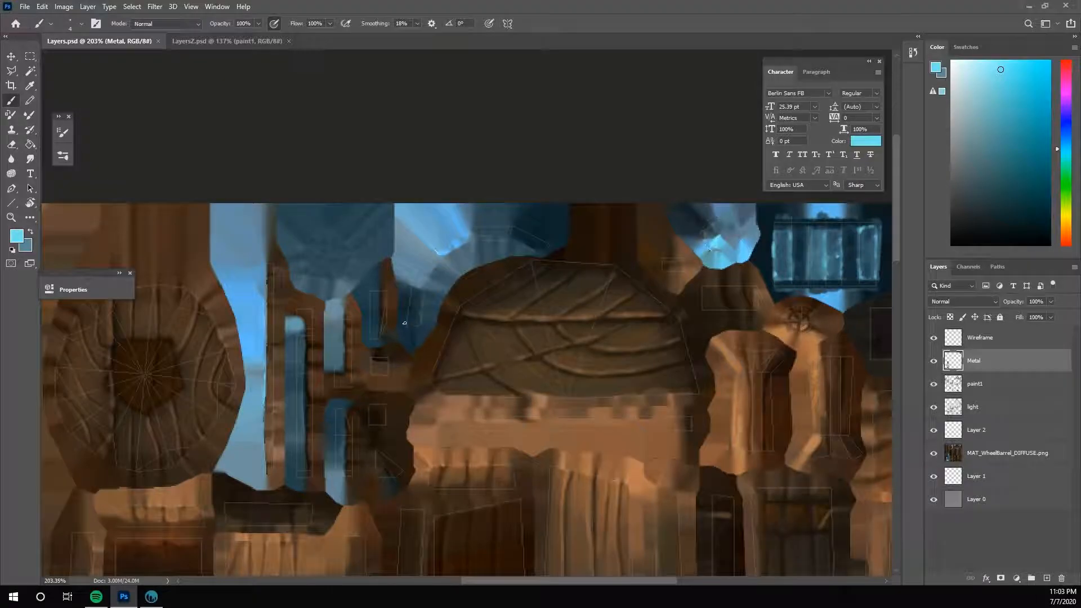
key("alt+Tab")
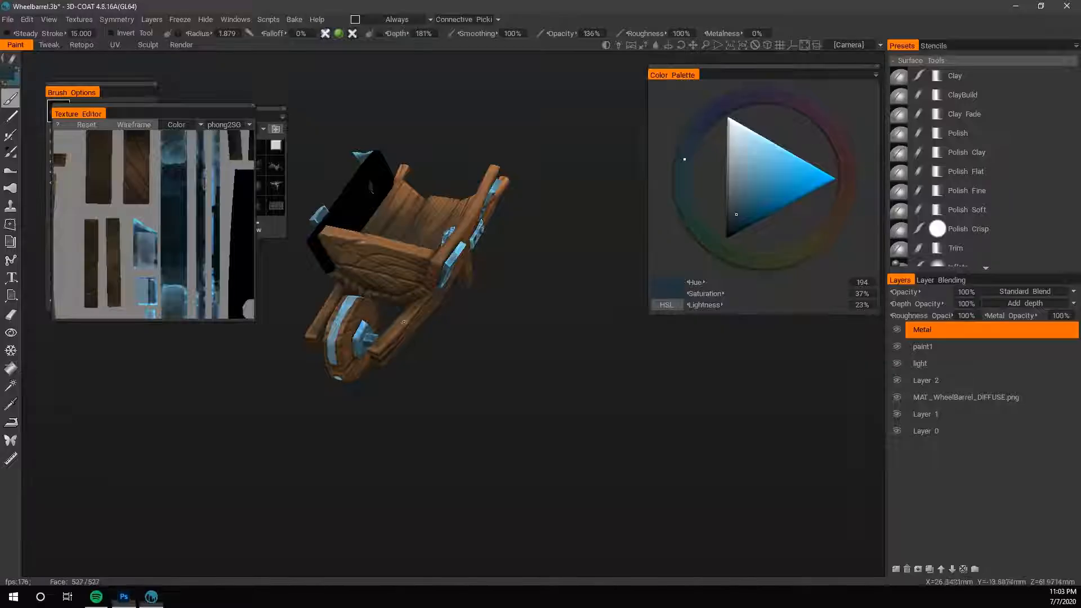
left_click_drag(440, 363, 597, 349)
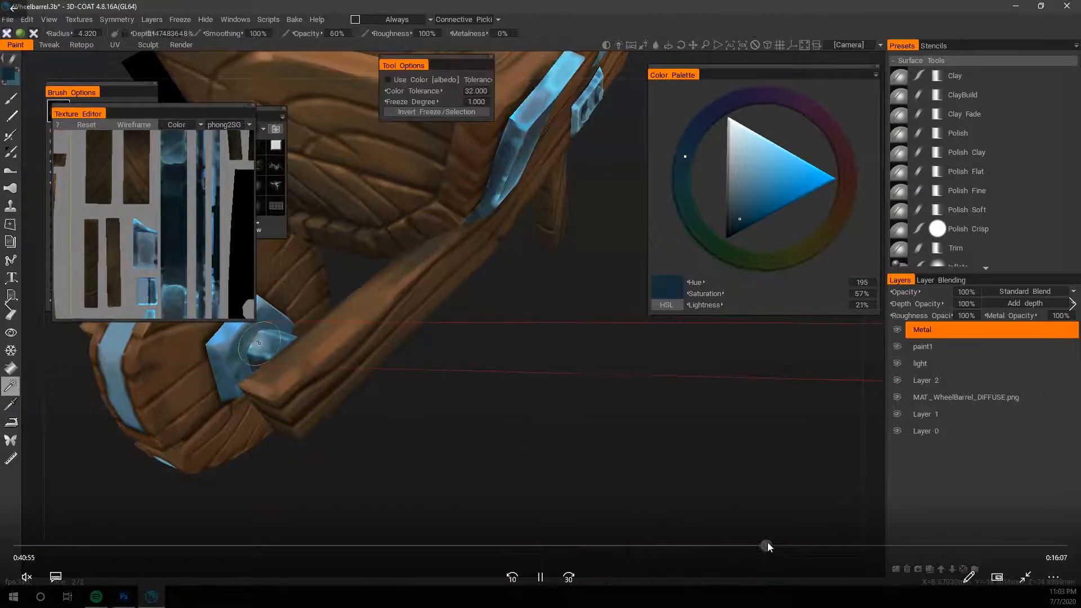
left_click(768, 542)
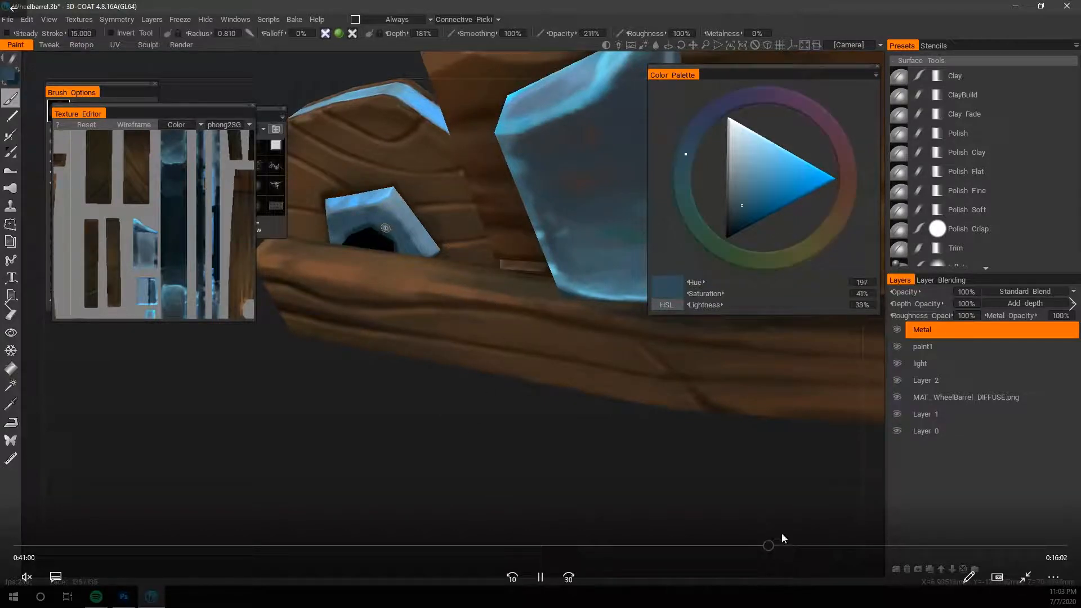
left_click(779, 545)
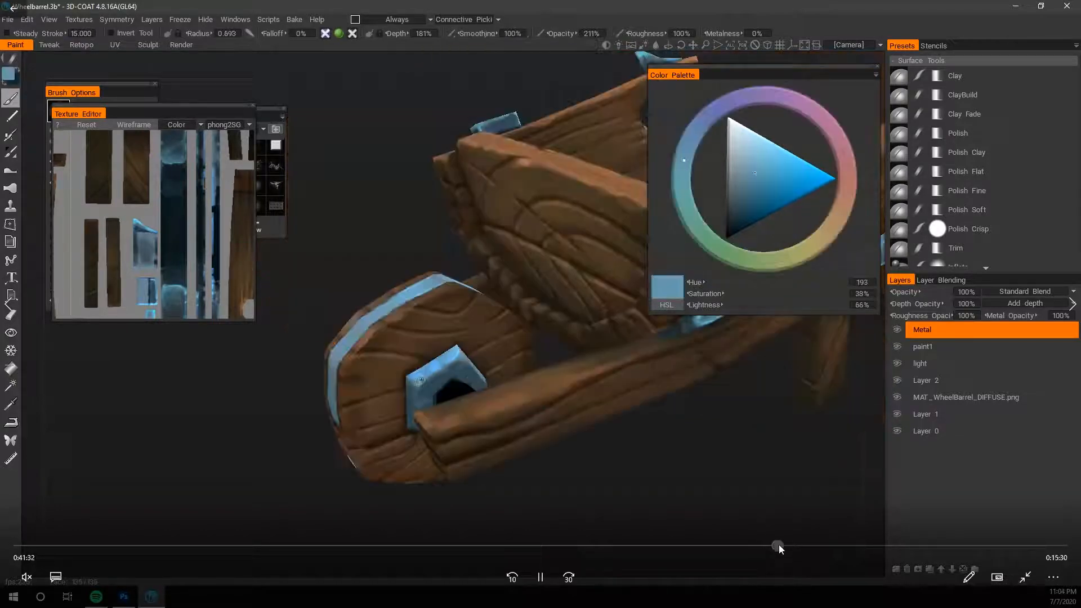
left_click(800, 545)
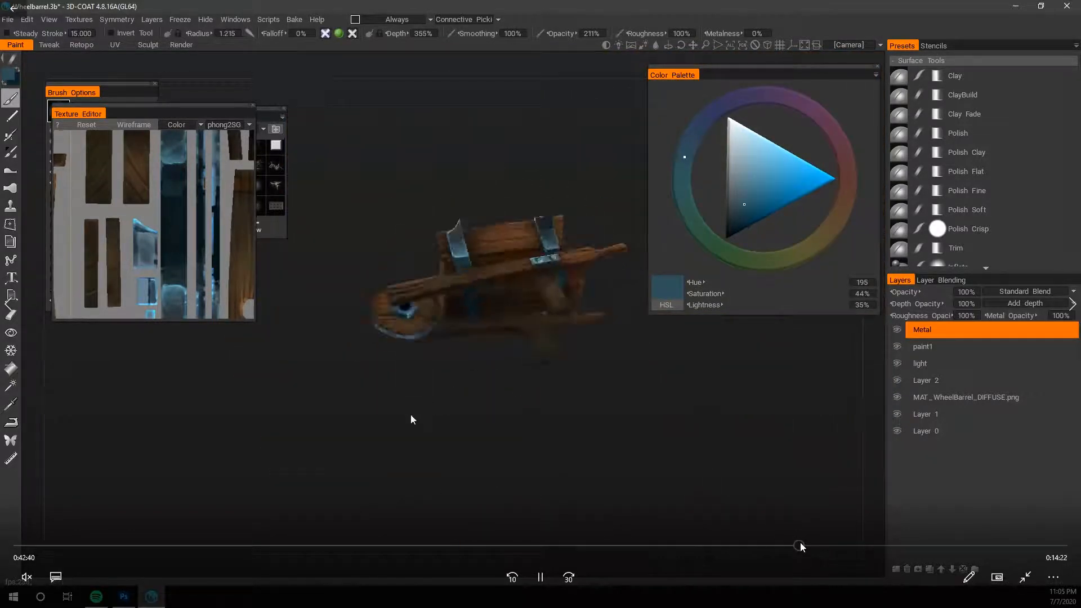
left_click(811, 545)
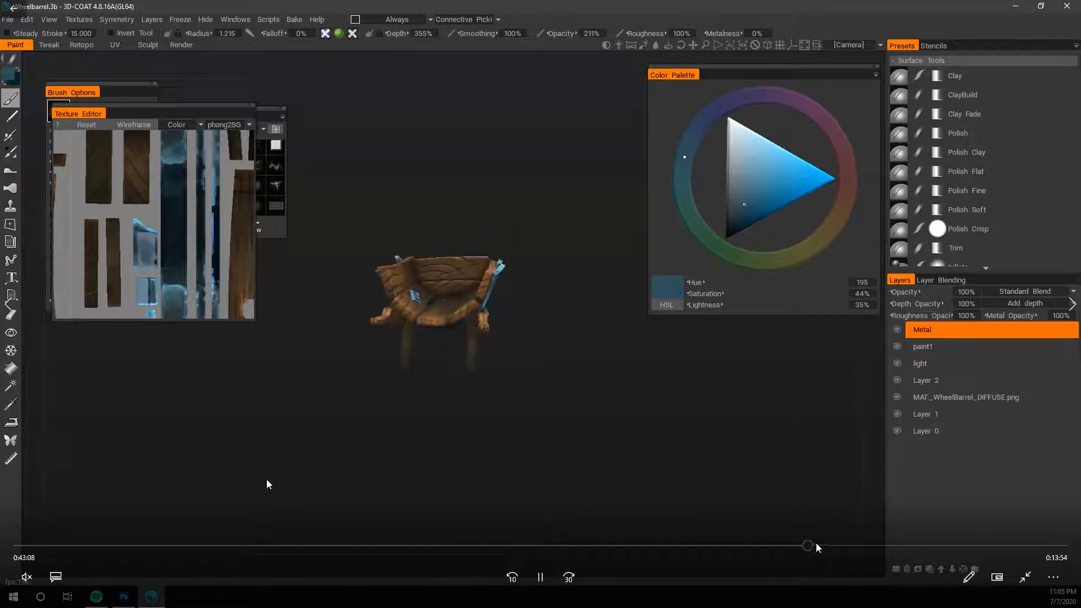
left_click(820, 545)
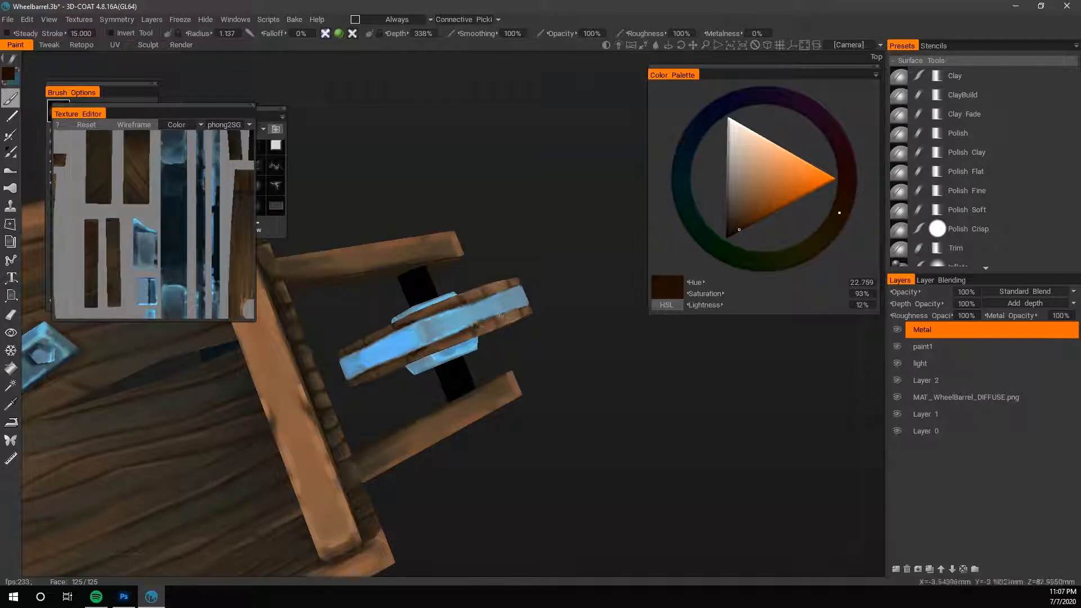
Darken the wheel's wood alongside its metal band with dark brown (hue 22.759, saturation 93%, lightness 12%) using a small brush.
mouse_move(555, 348)
left_mouse_down()
mouse_move(496, 360)
mouse_move(508, 312)
mouse_move(454, 296)
mouse_move(436, 376)
mouse_move(449, 272)
left_mouse_up()
mouse_move(286, 407)
left_mouse_down()
mouse_move(303, 441)
mouse_move(272, 374)
mouse_move(305, 445)
left_mouse_up()
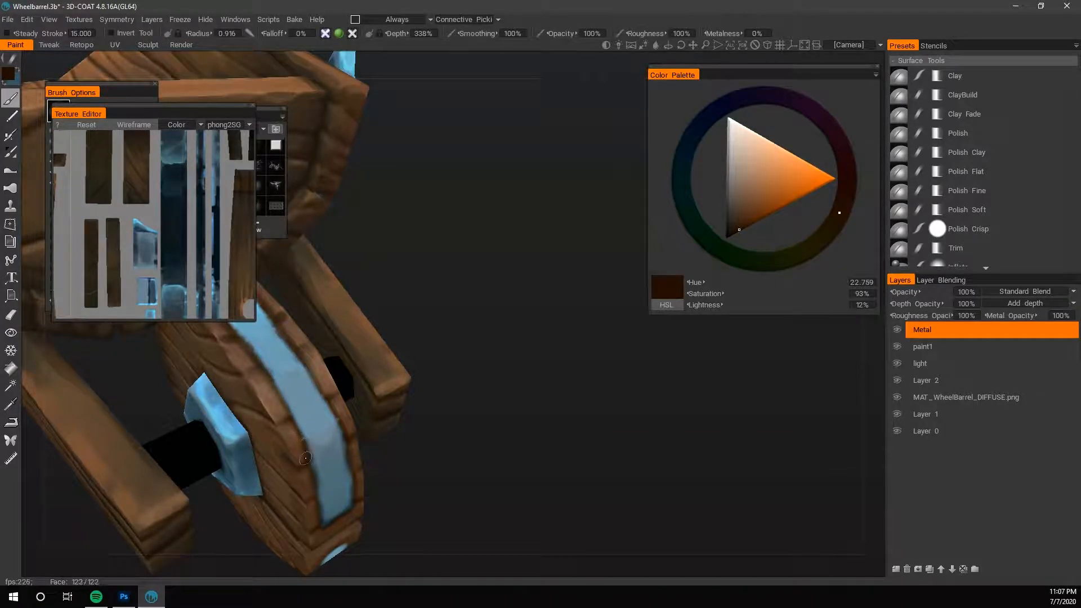
left_click_drag(513, 483, 475, 393)
mouse_move(644, 542)
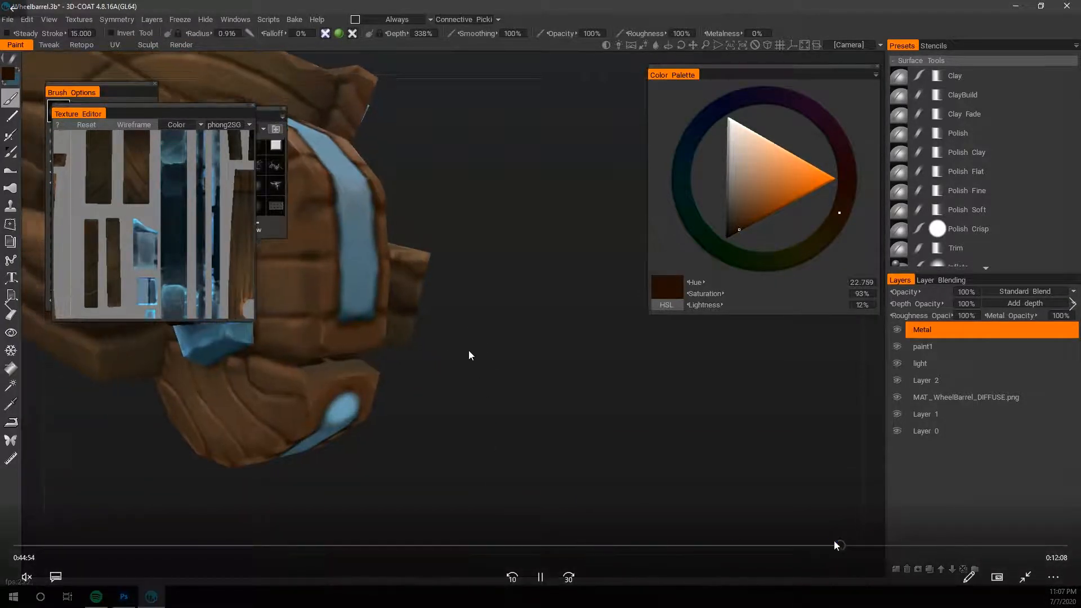
Skim the recording from about 44:54 to 52:43 to review the wheel band, plank and leg painting on the Metal and paint1 layers.
left_click_drag(837, 545, 860, 545)
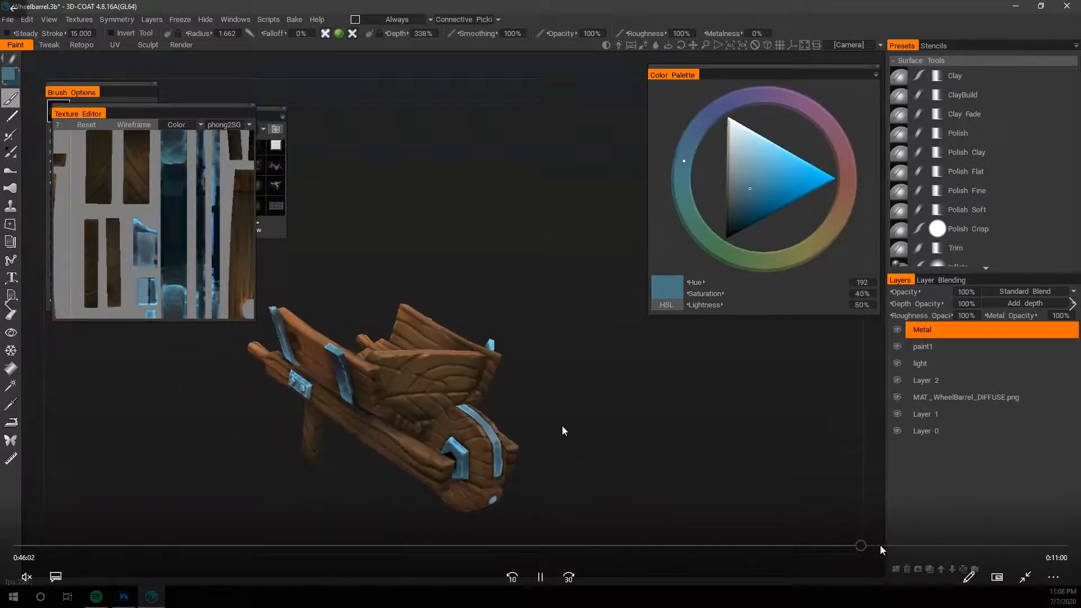
left_click(882, 545)
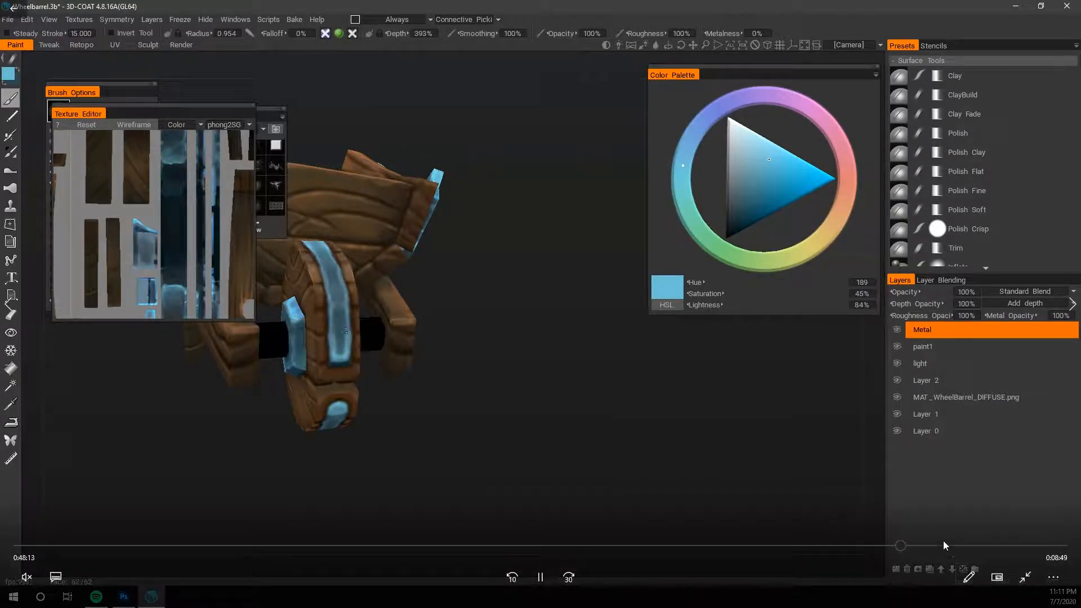
left_click(911, 545)
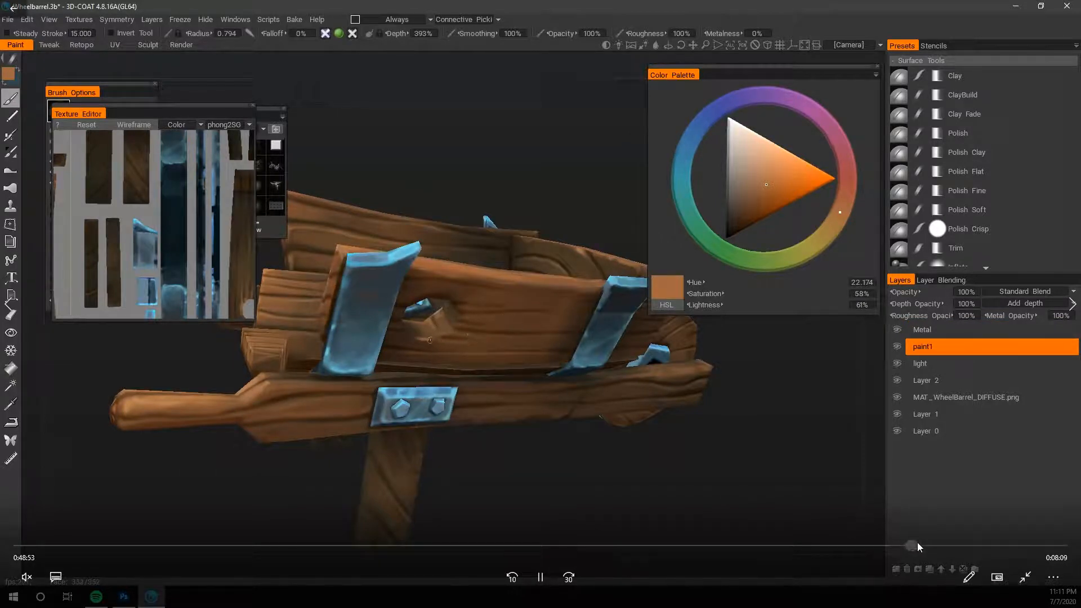
left_click(935, 546)
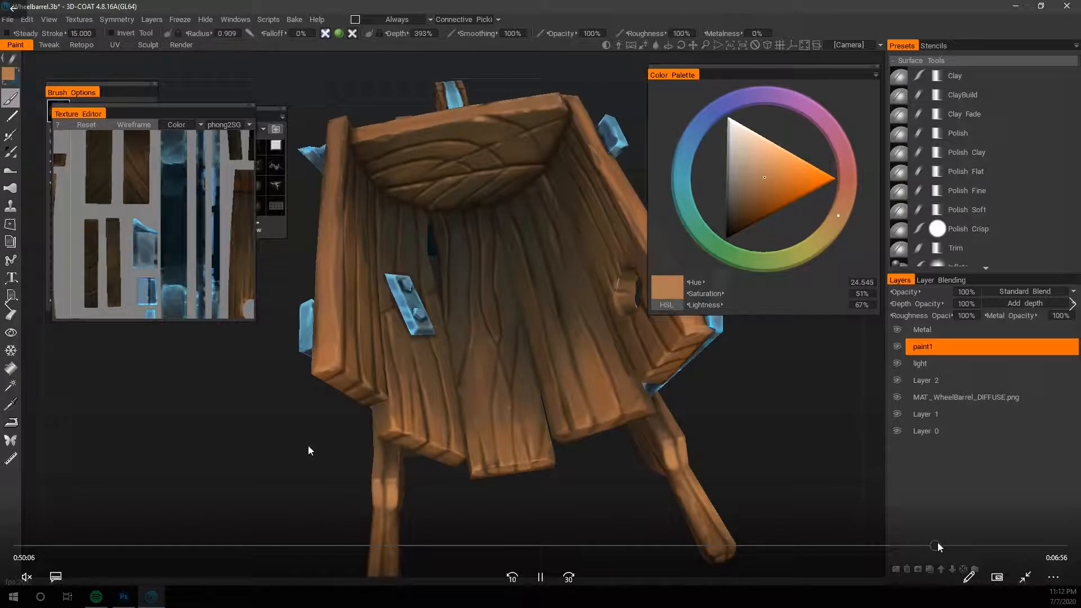
left_click(955, 547)
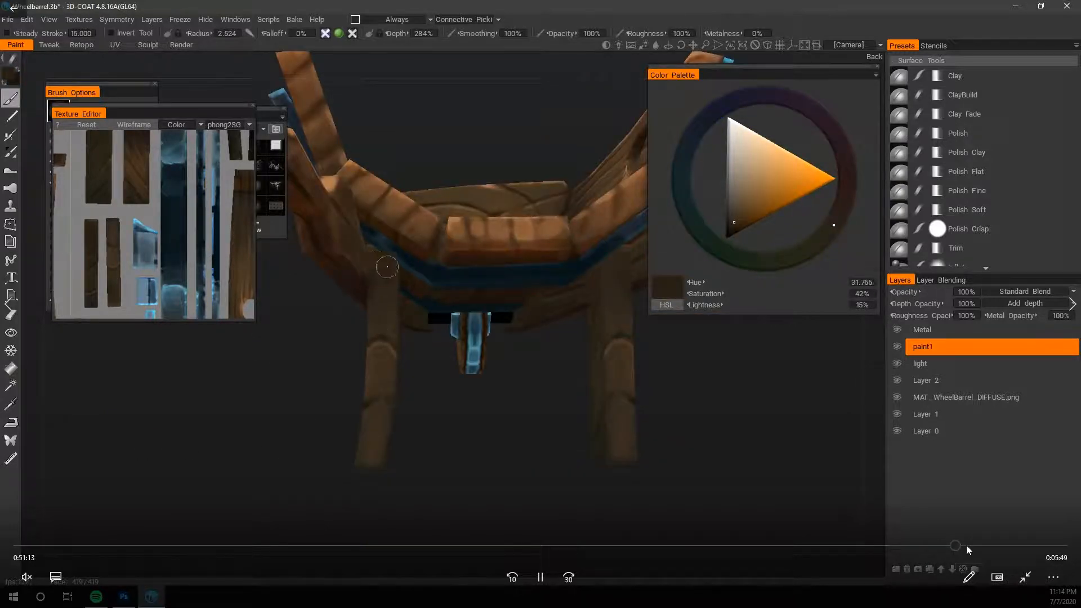
left_click(966, 545)
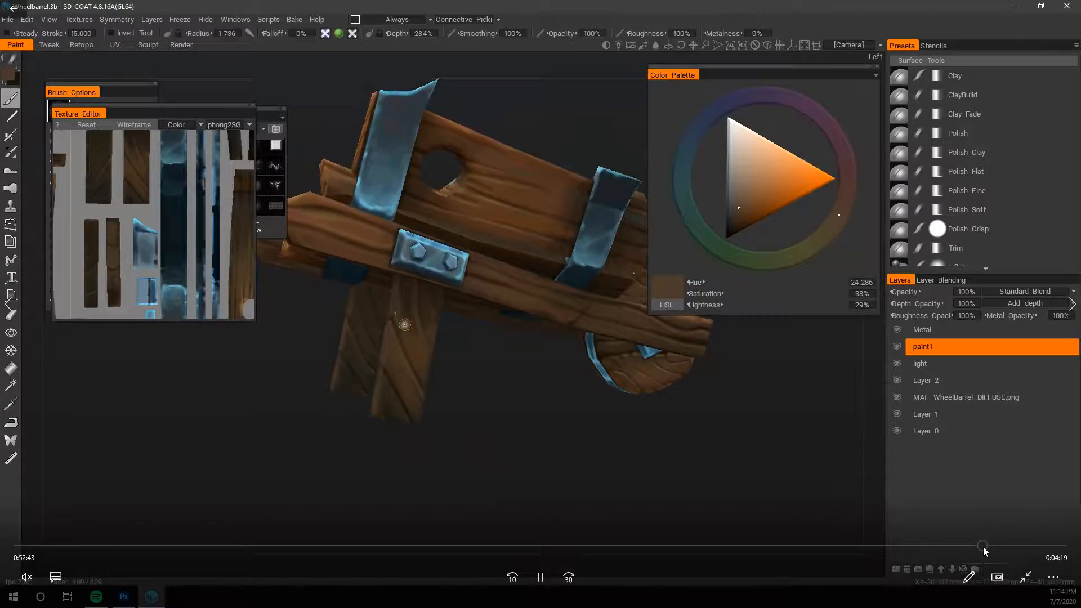
left_click(983, 546)
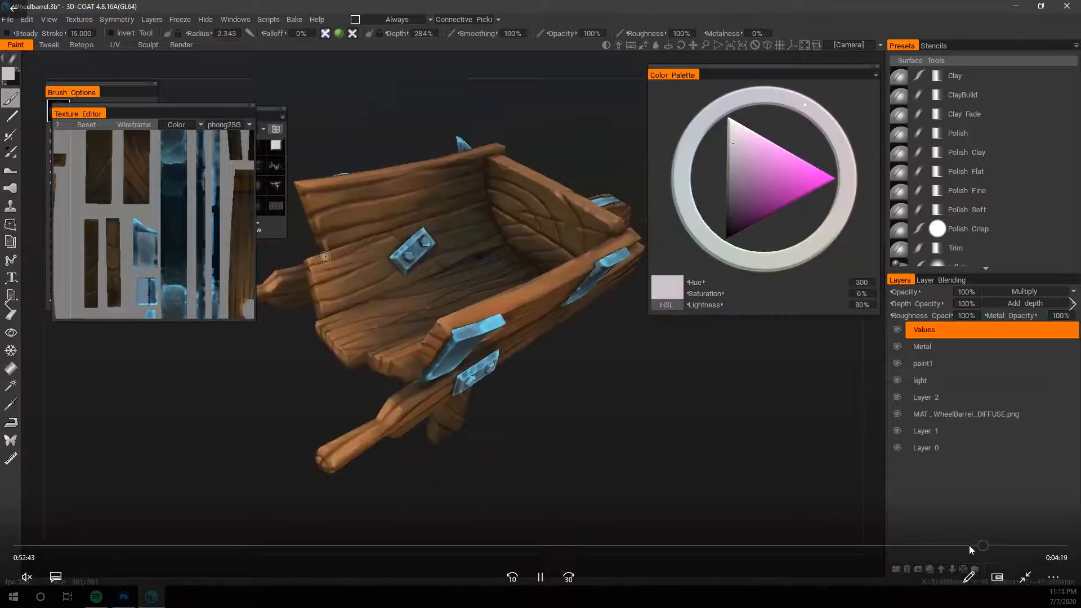
Replay the recording around 53:00, pausing to examine the Multiply-blended Values layer painted in pale pink-grey.
left_click(978, 545)
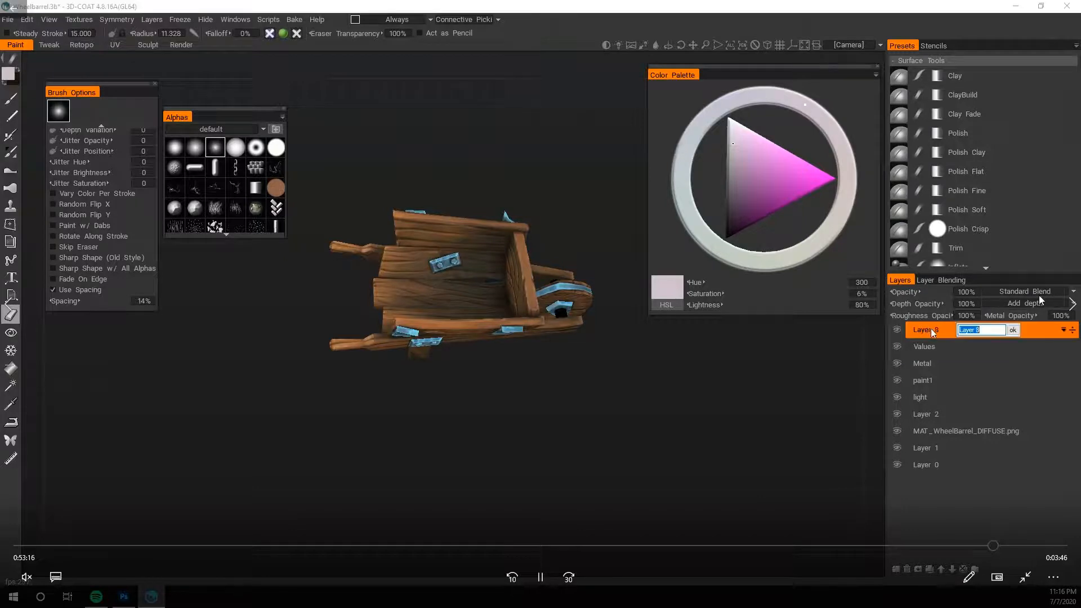
left_click(523, 579)
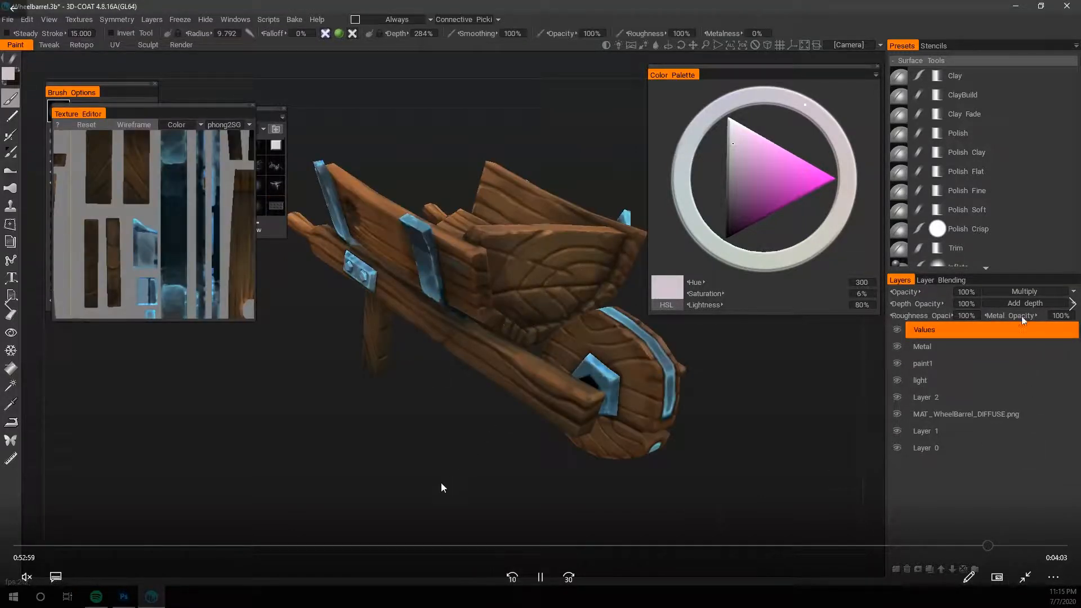
left_click(542, 581)
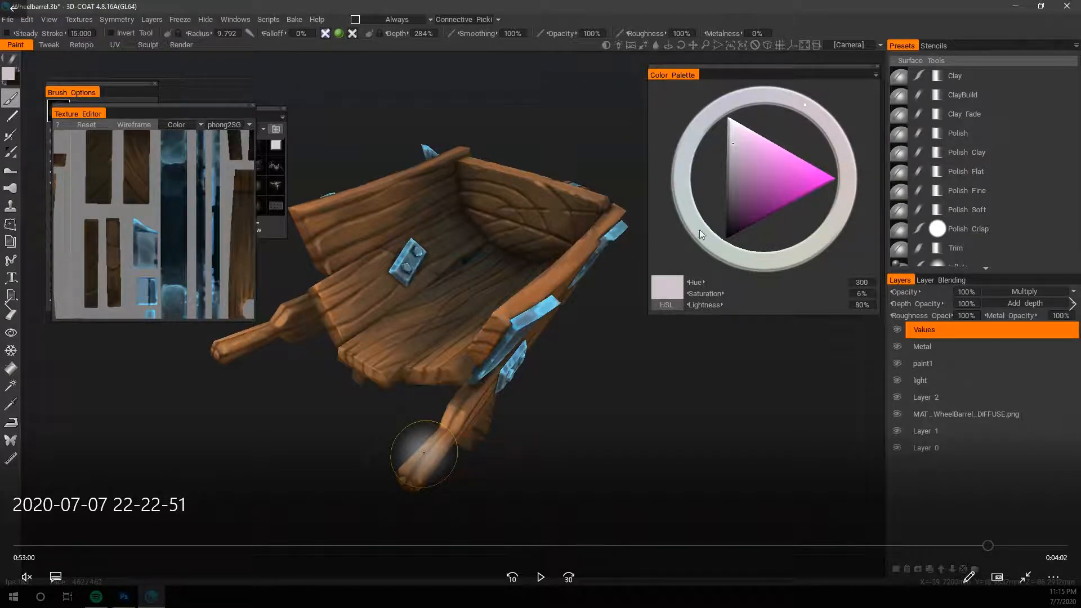
left_click(532, 580)
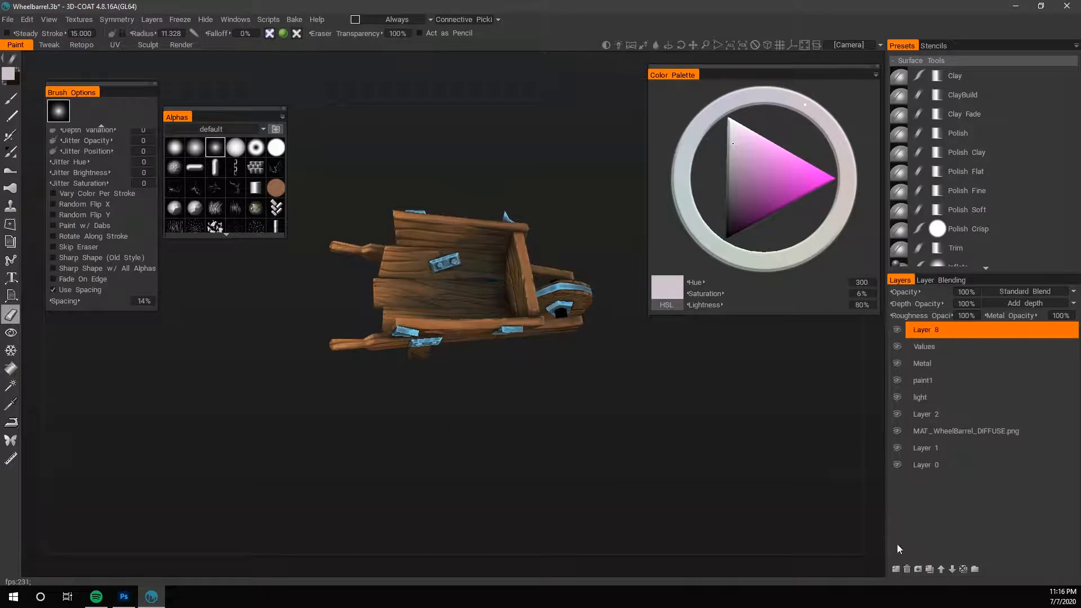
Rename the new top layer as Saturation and set its blend mode to Saturation.
double_click(928, 331)
type("Saturation")
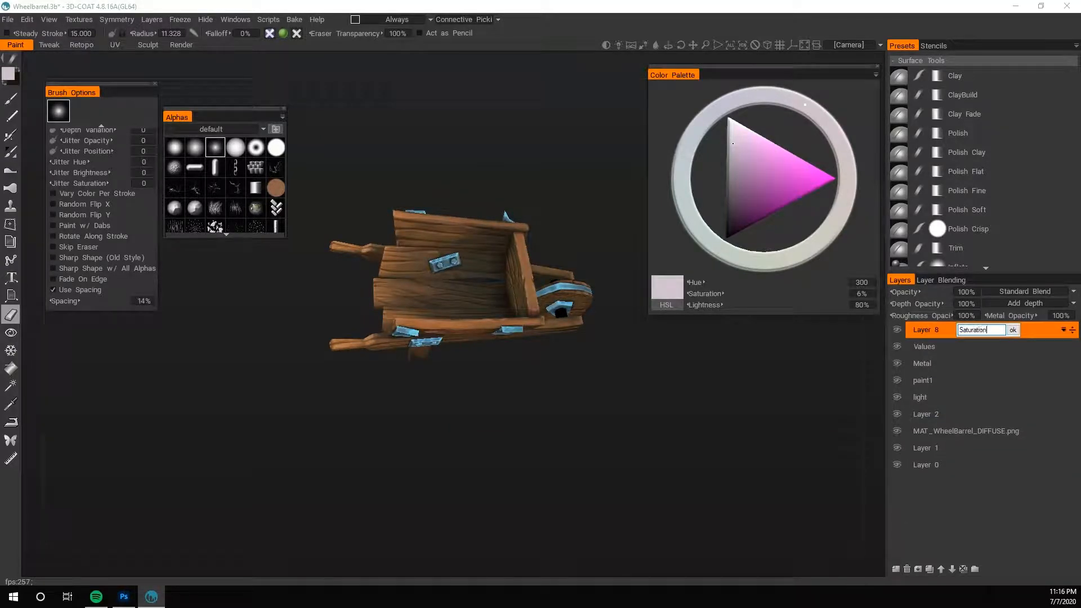
key("Return")
left_click(1023, 290)
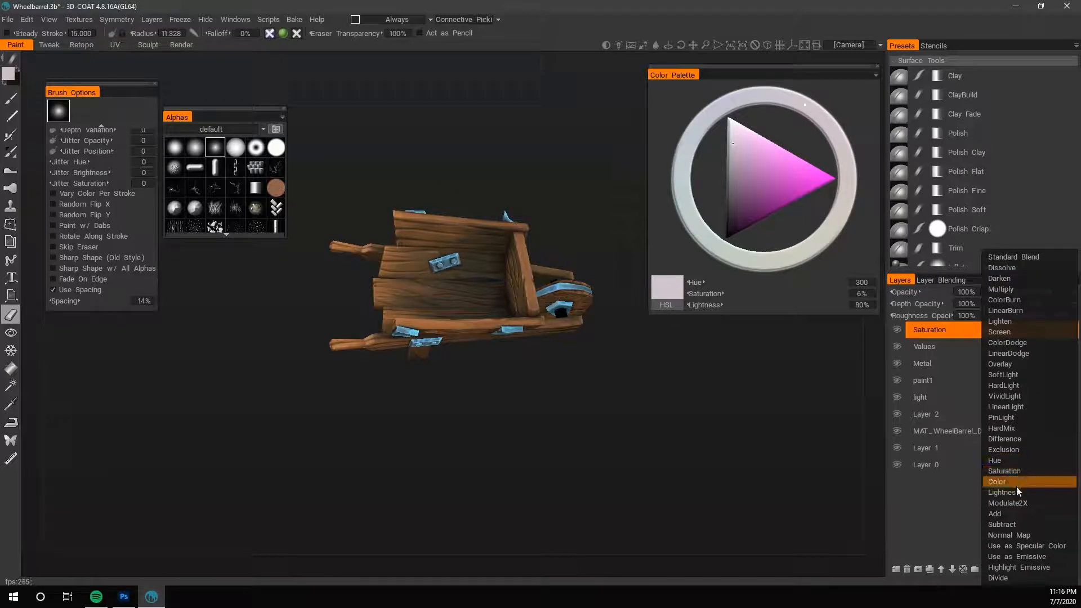
left_click(1014, 471)
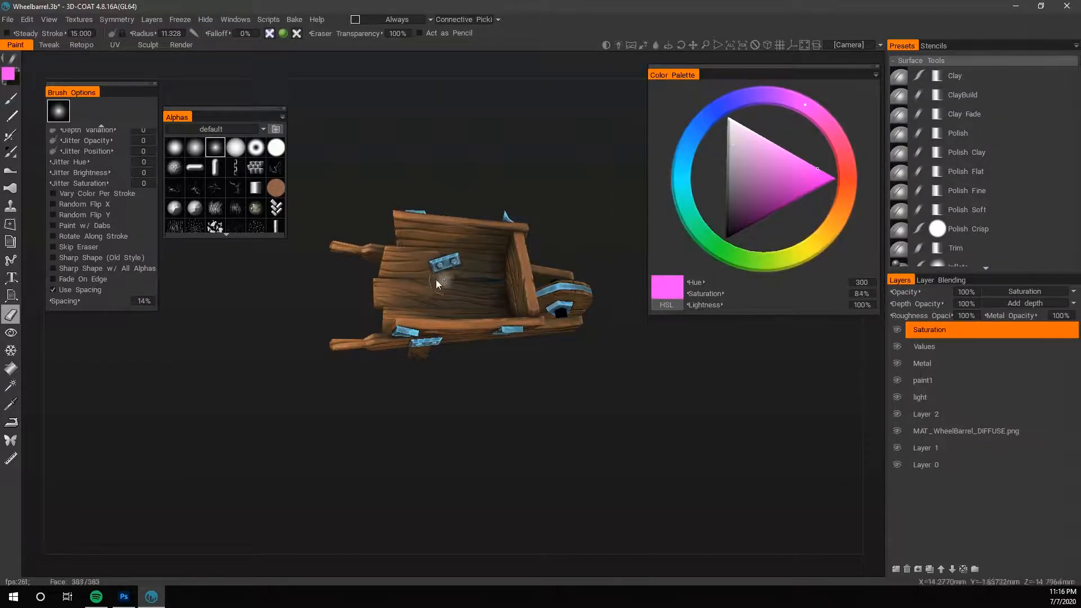
Switch from the eraser to the paint brush and choose a bright orange (hue 13.188, saturation 84%, lightness 100%).
key("b")
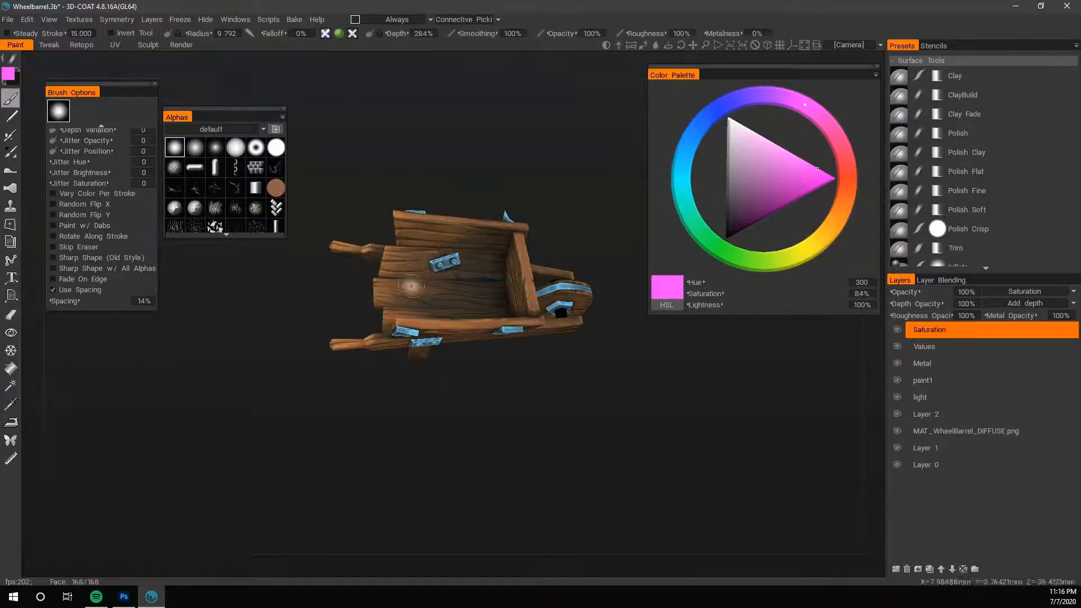
left_click_drag(427, 409, 495, 436)
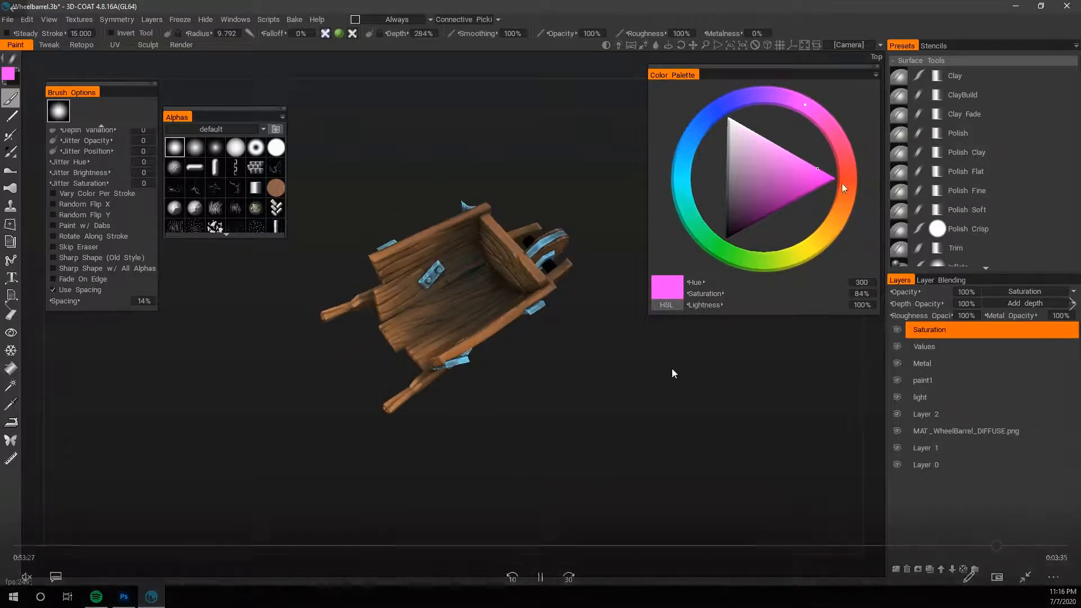
left_click(845, 200)
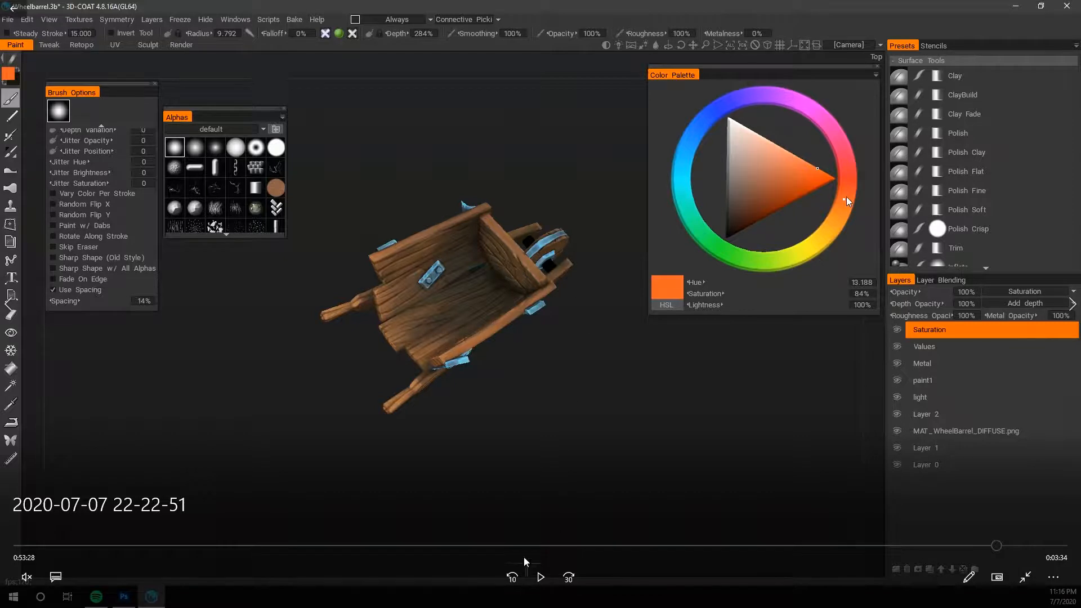
left_click(541, 577)
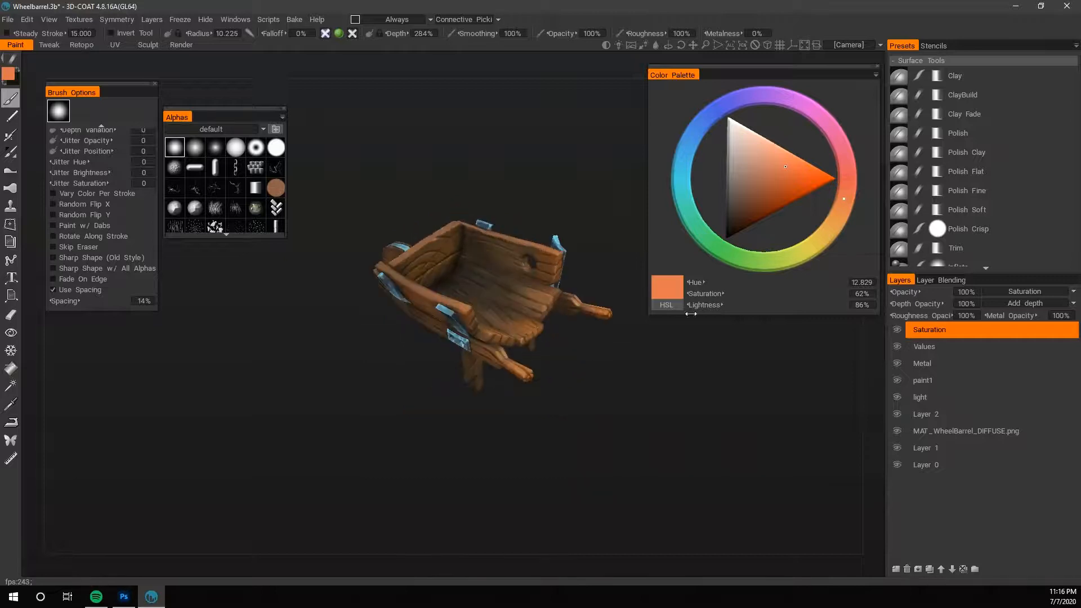
Adjust the saturation of the side straps and bolted bracket with softer orange (hue 12.829, saturation 62%, lightness 86%) at brush radius 2.748.
left_click_drag(586, 391, 563, 328)
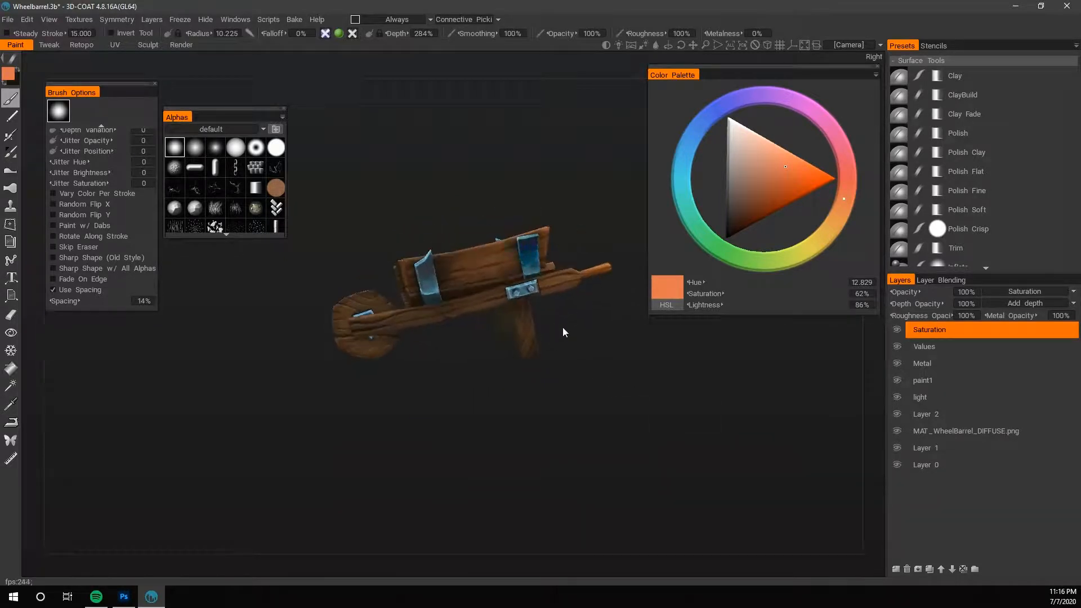
key("[")
key("[")
key("[")
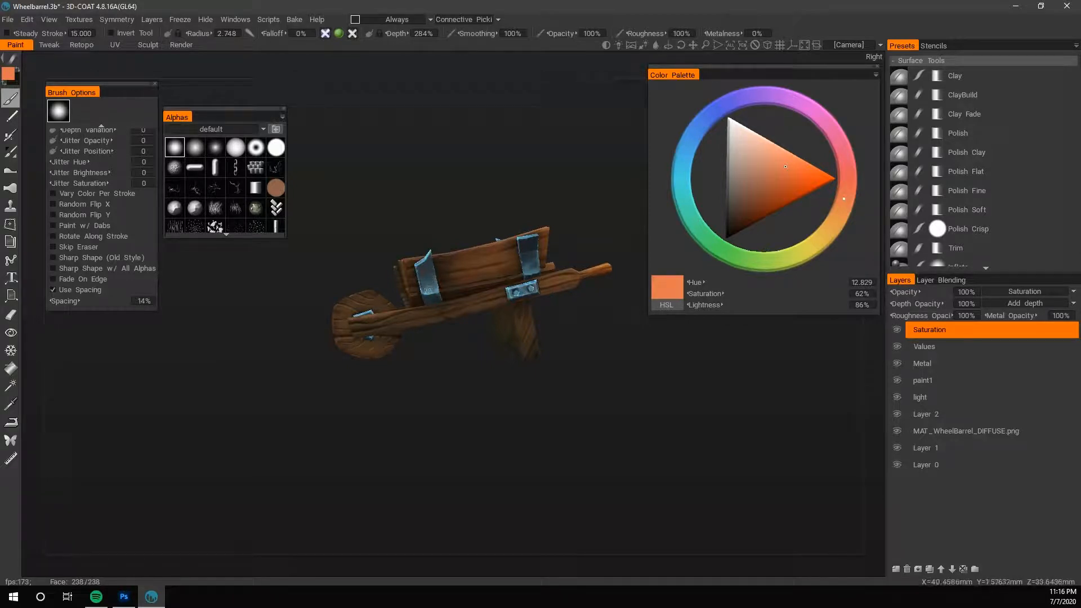
left_click_drag(501, 405, 487, 434)
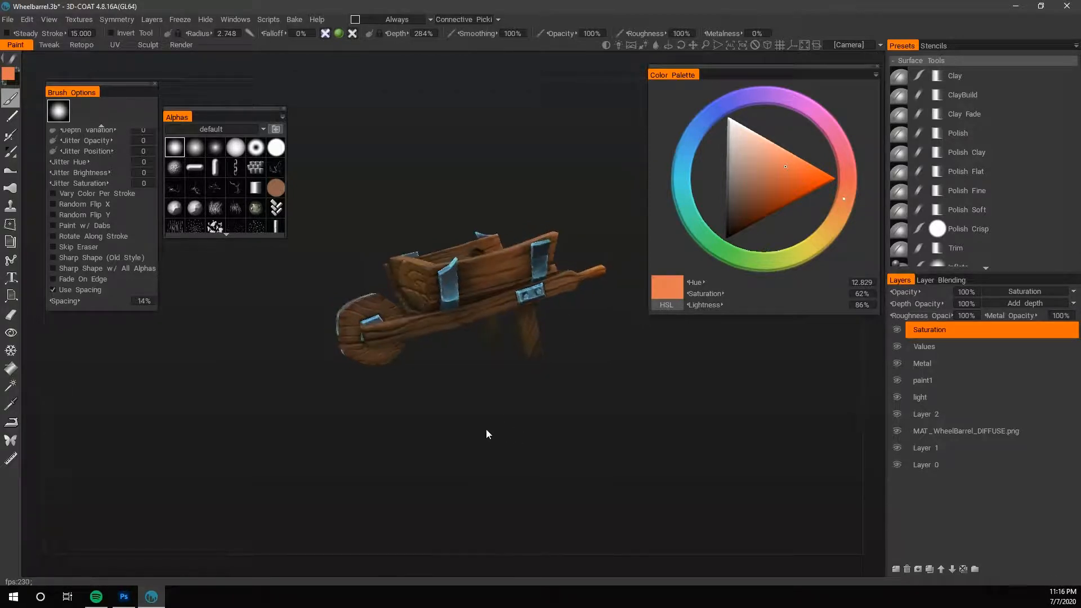
Boost the saturation of the wheel's wood at brush radius 5.395 and of the front panel at radius 9.886.
right_click_drag(348, 315, 357, 320)
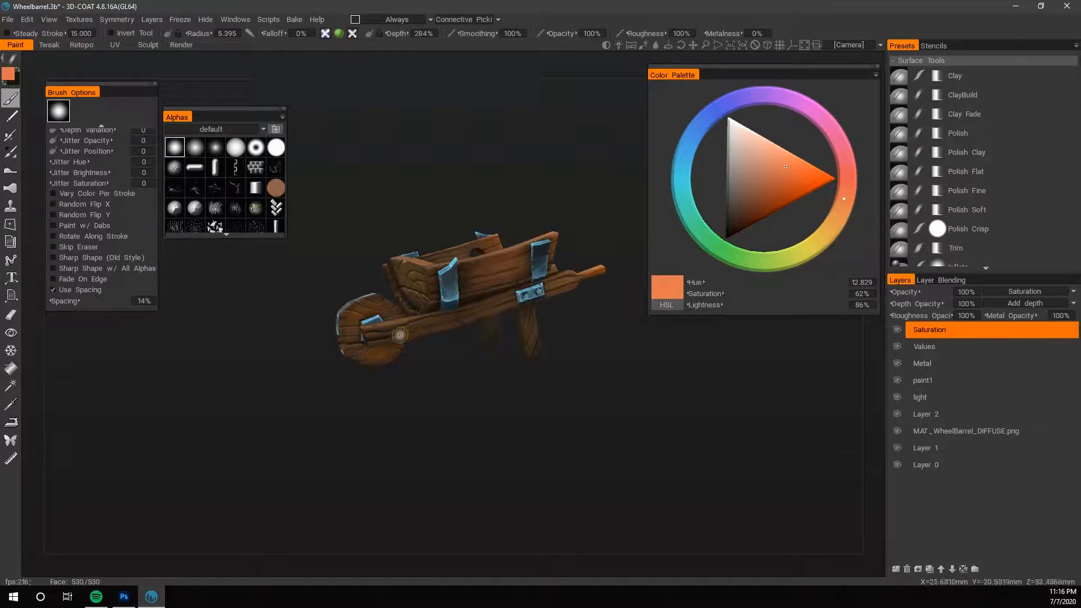
left_click_drag(453, 371, 601, 389)
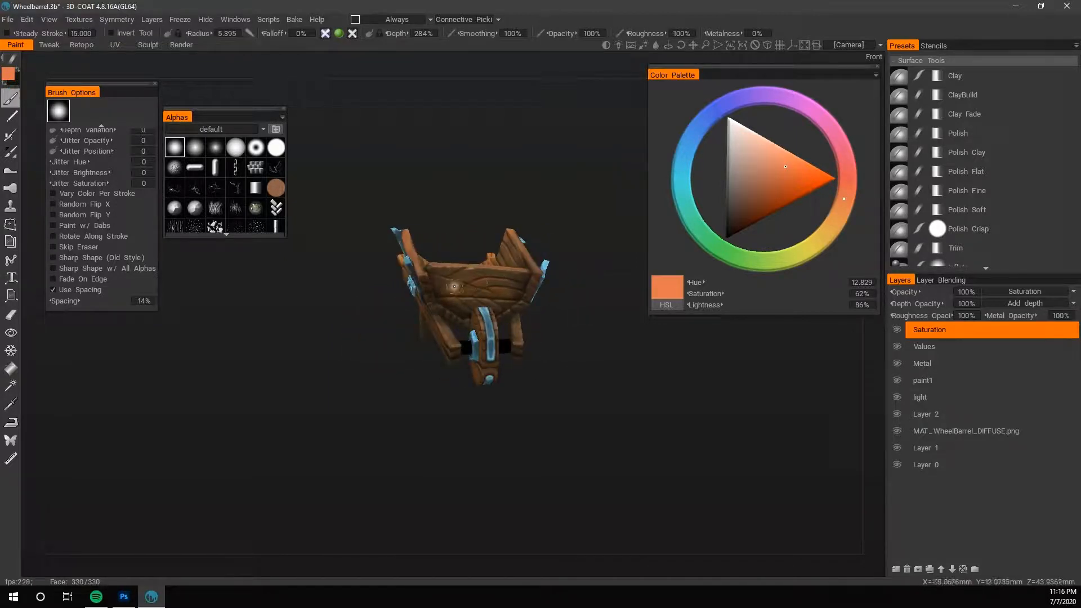
right_click_drag(458, 282, 474, 284)
left_click_drag(454, 286, 467, 296)
mouse_move(604, 351)
left_mouse_down()
mouse_move(727, 366)
mouse_move(589, 403)
left_mouse_up()
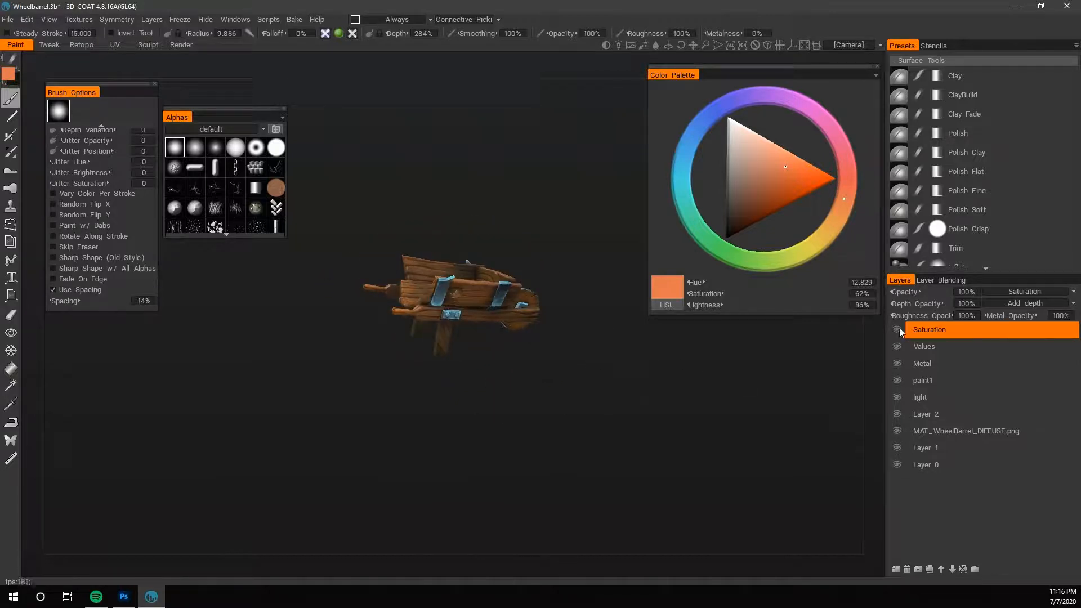
Lower the opacity of the Saturation layer to 30%.
left_click(981, 292)
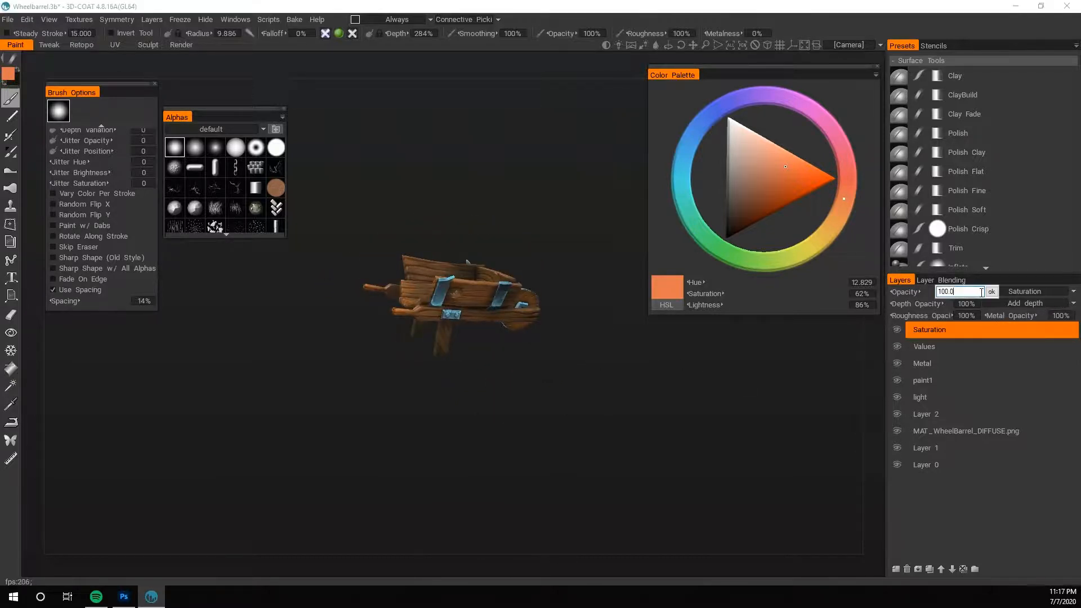
left_click(927, 302)
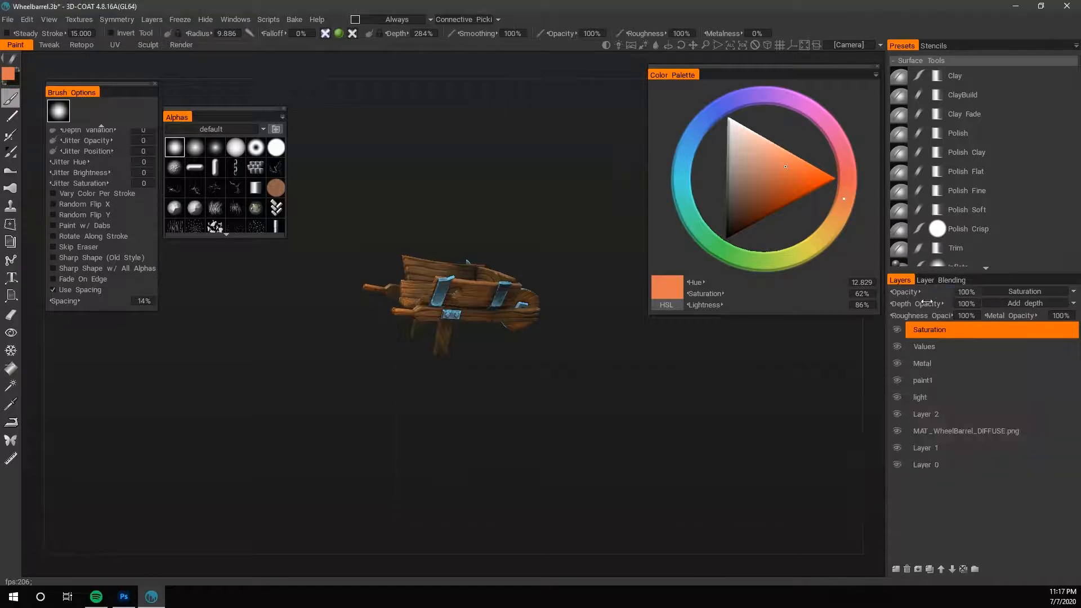
left_click(963, 293)
type("1")
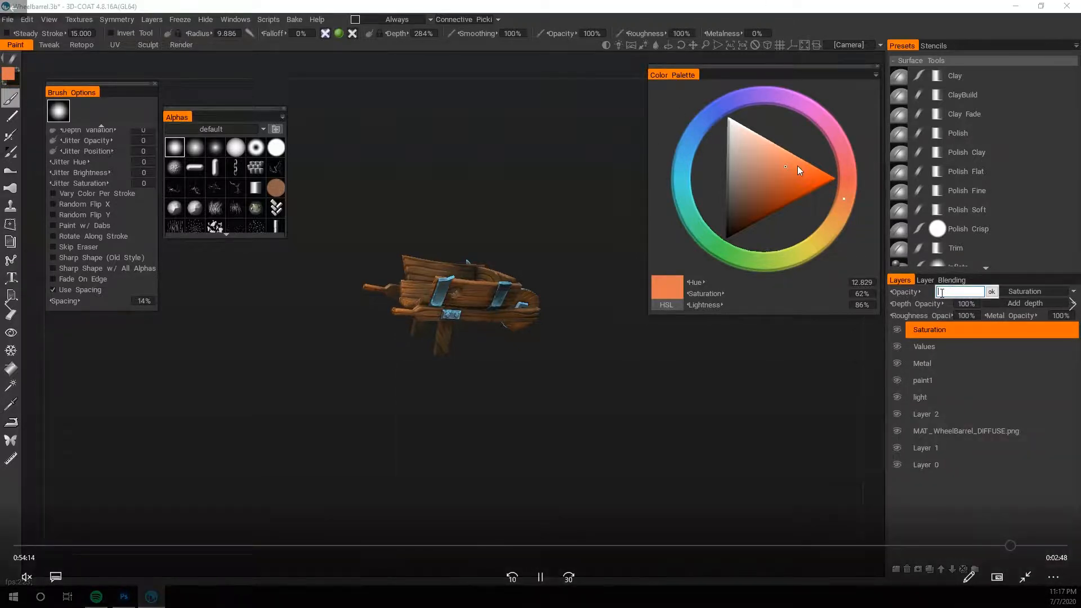
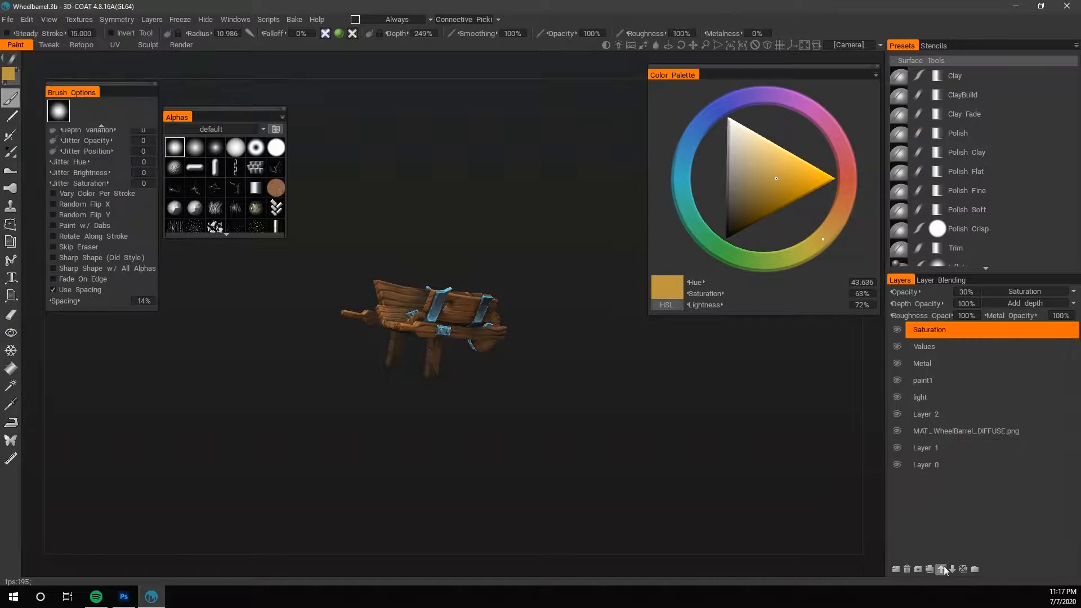
Send all layers to the external editor and update Layers.psd in Photoshop with the changed disk copy.
mouse_move(30, 21)
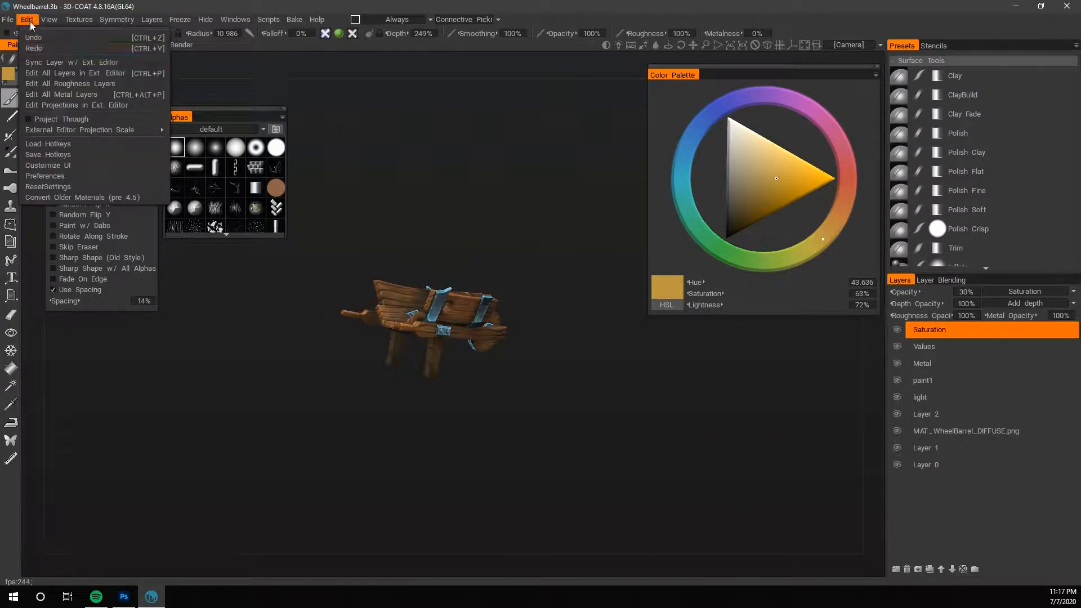
left_click(89, 78)
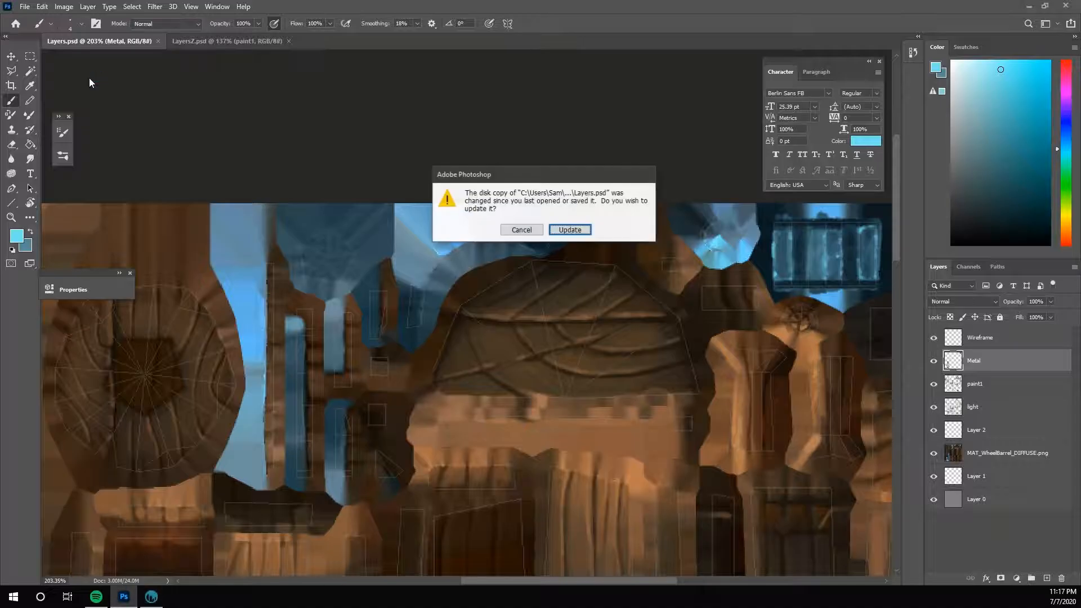
left_click(569, 231)
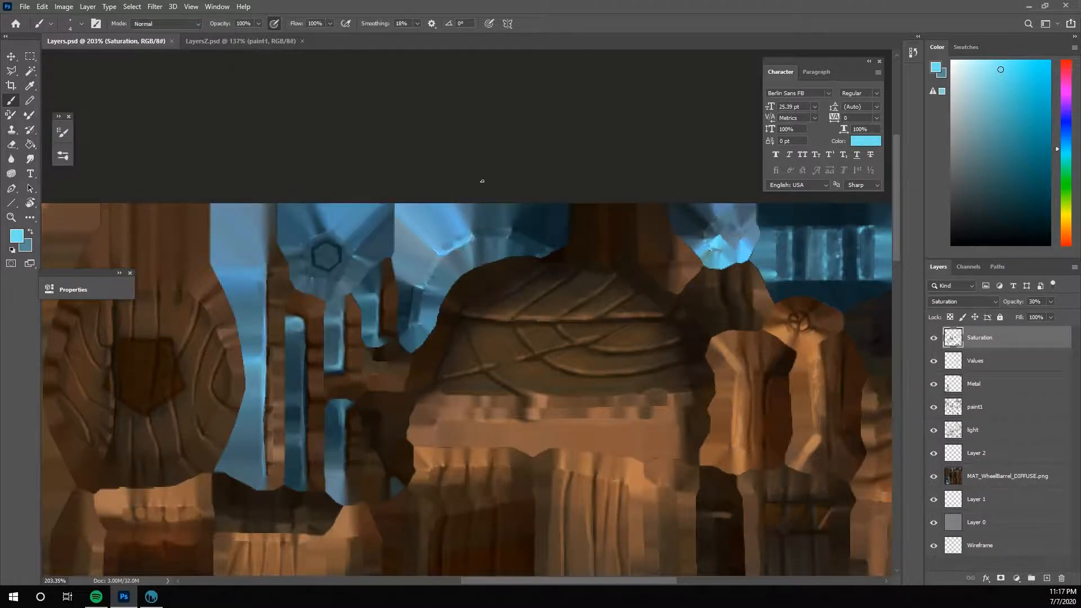
Merge all visible layers into a new layer above Saturation and rename it COMBINED.
scroll(565, 425, "down", 3, "alt")
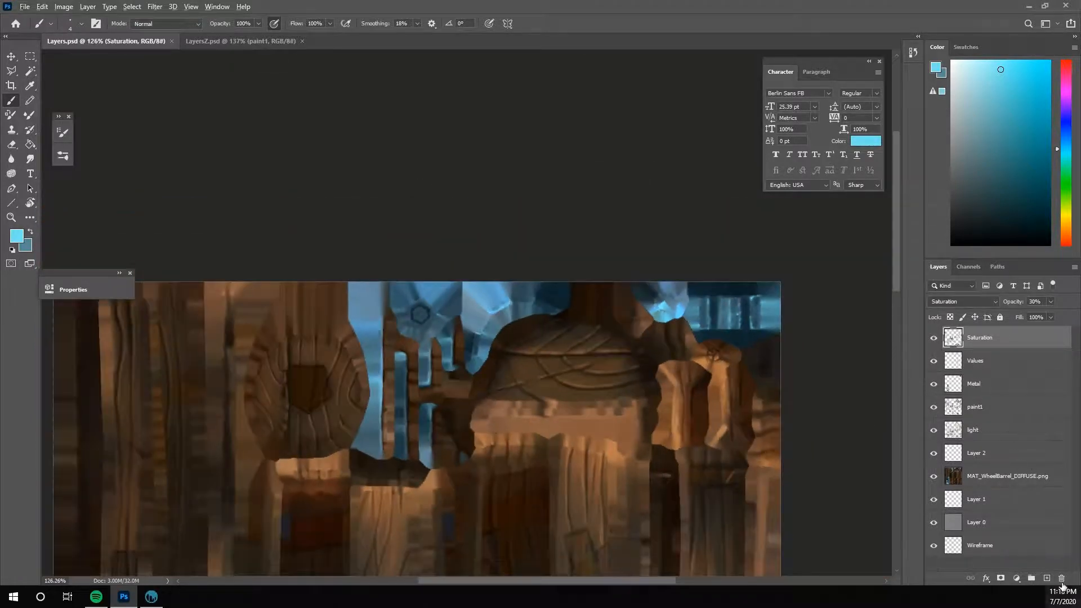
left_click(1047, 578)
key("ctrl+shift+alt+e")
double_click(978, 337)
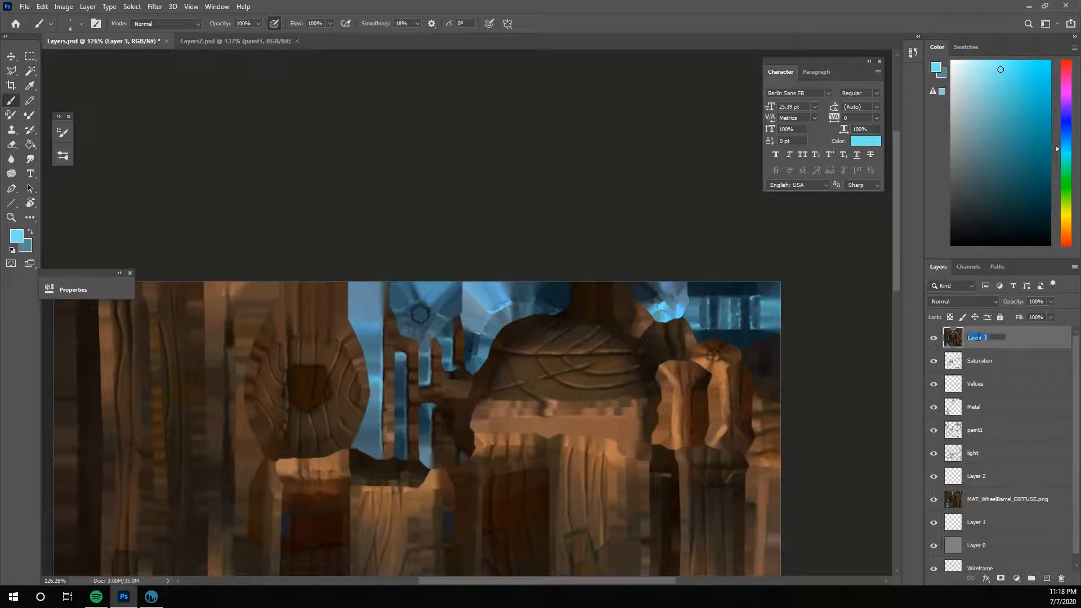
type("COMBINED")
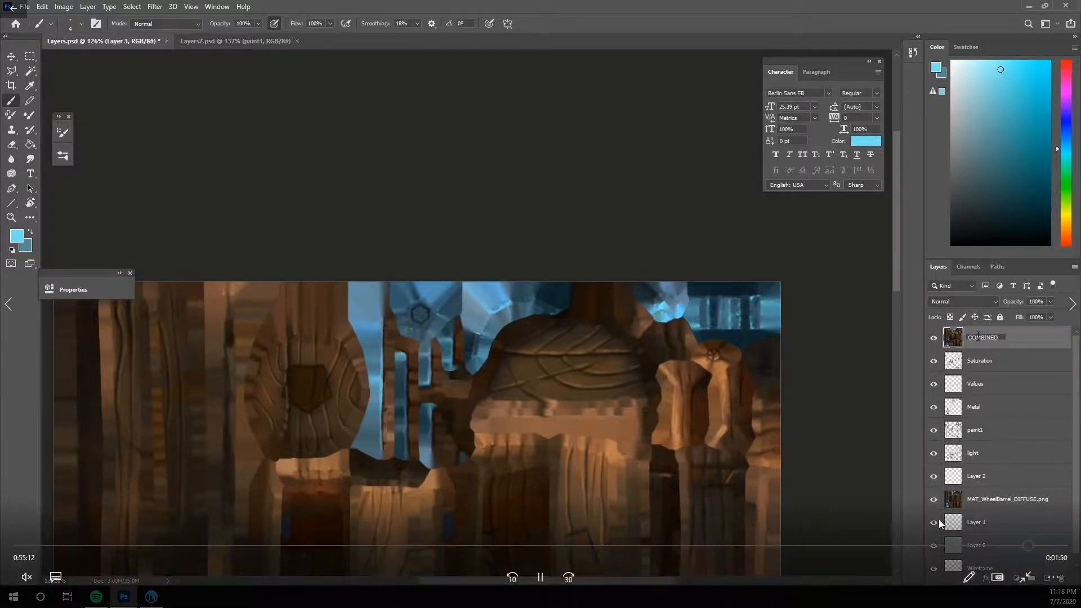
left_click(542, 577)
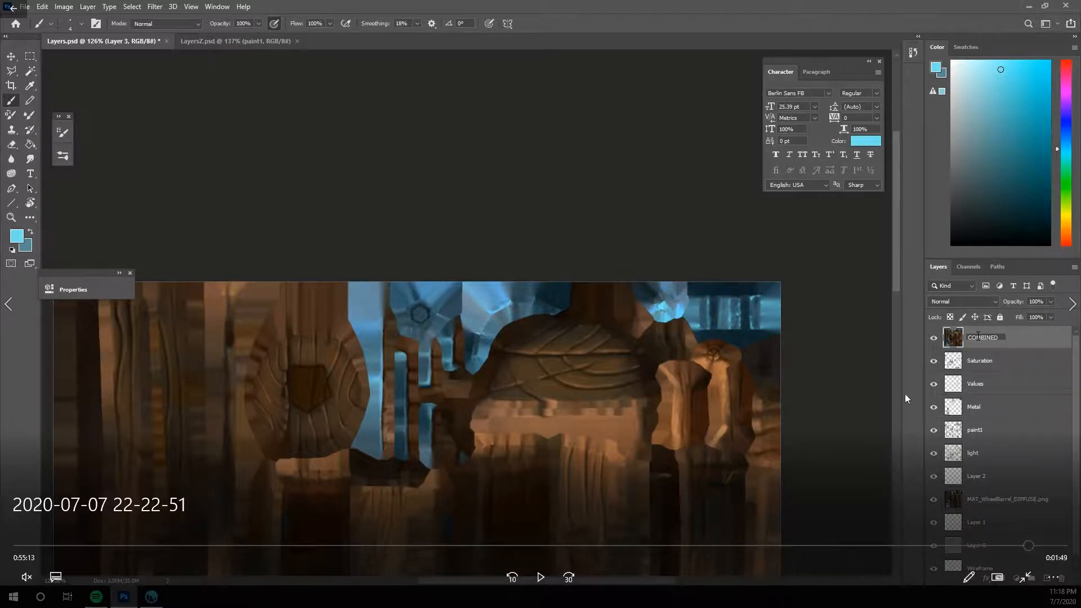
left_click(540, 577)
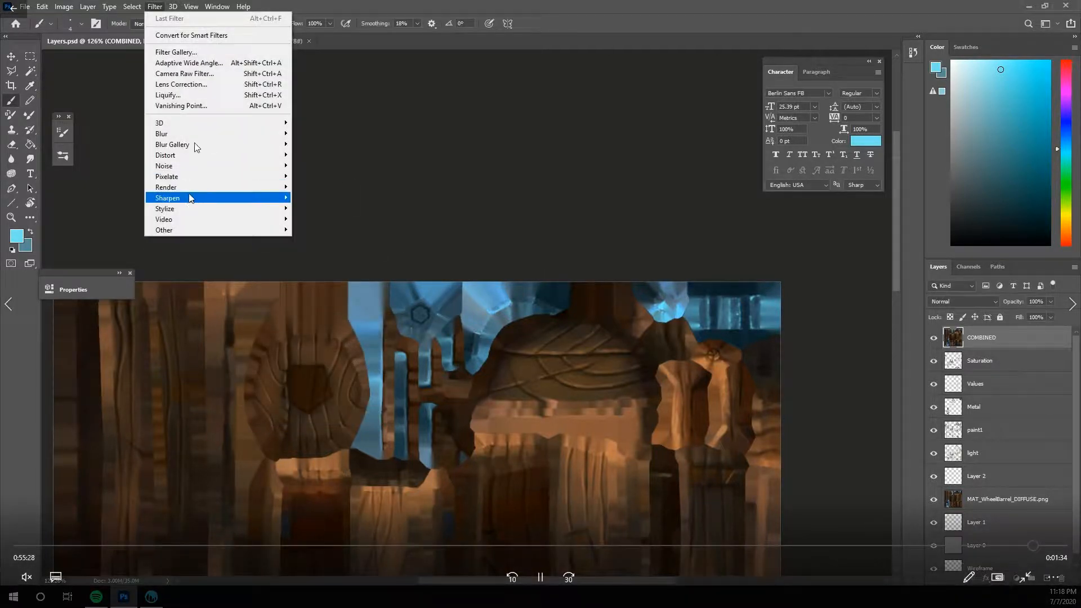
left_click(539, 578)
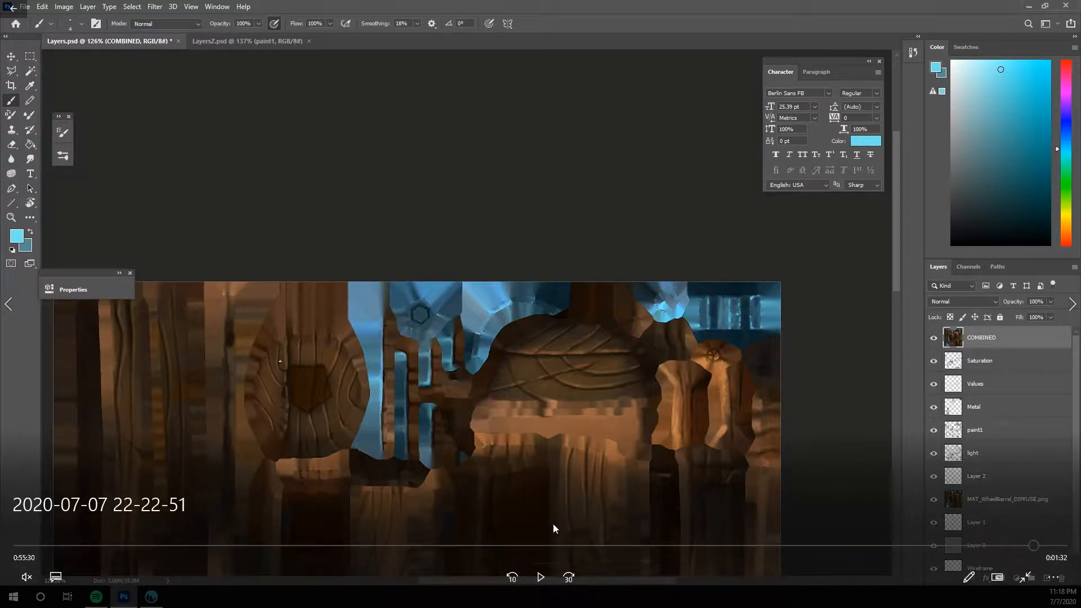
left_click(540, 577)
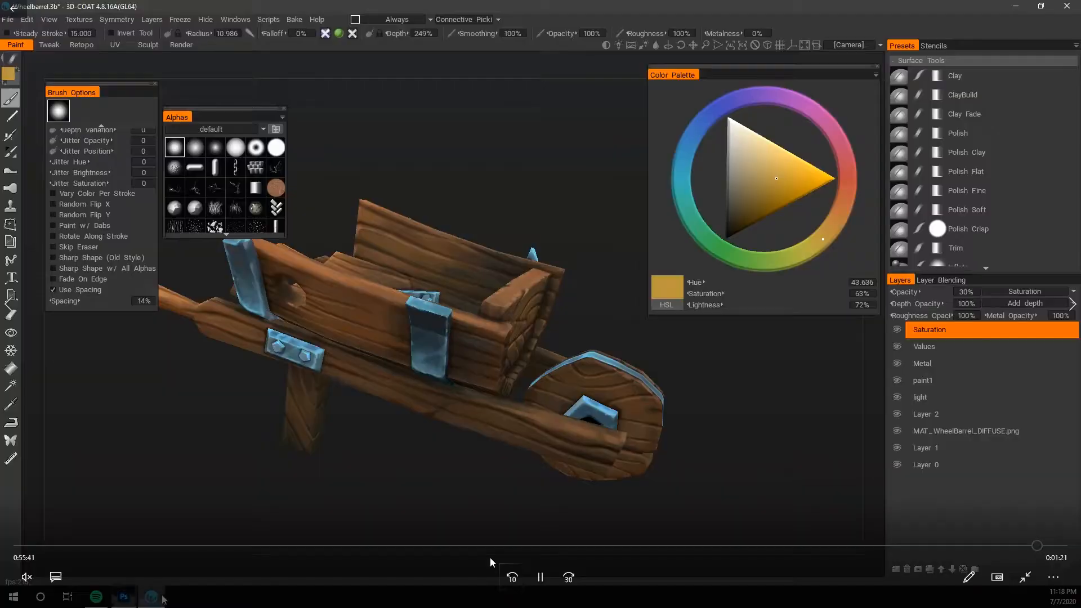
left_click(511, 575)
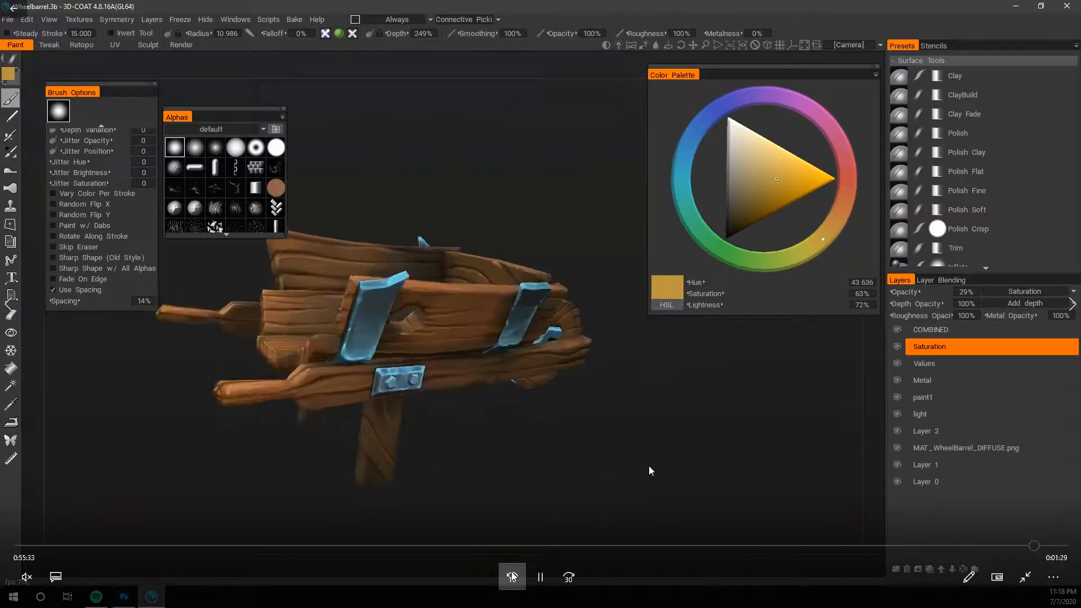
left_click(511, 575)
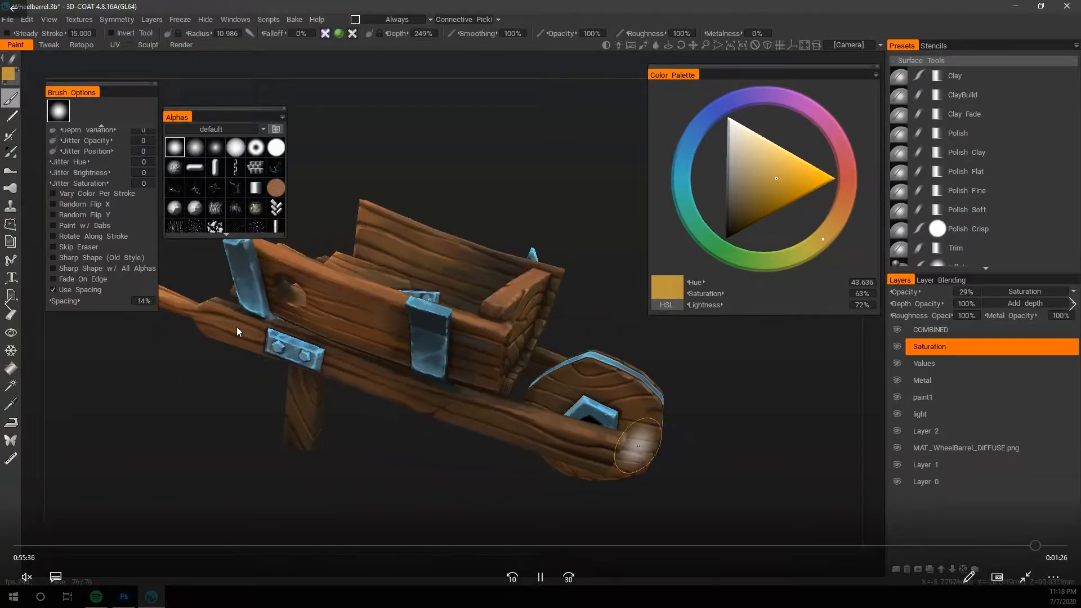
left_click(533, 574)
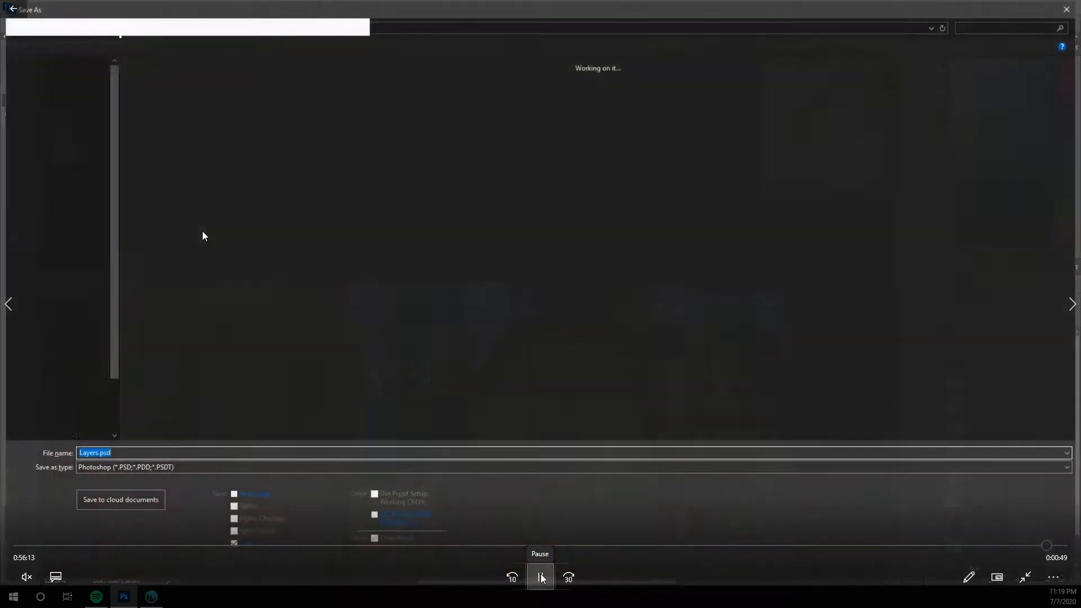
left_click(540, 577)
left_click(1025, 545)
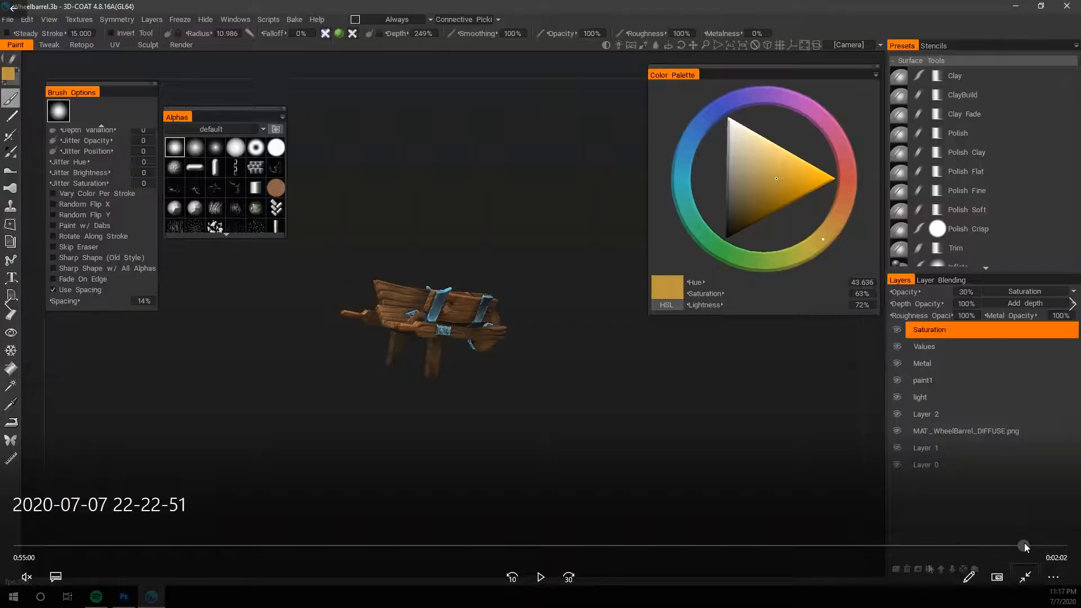
key("space")
left_click_drag(1034, 555, 1057, 548)
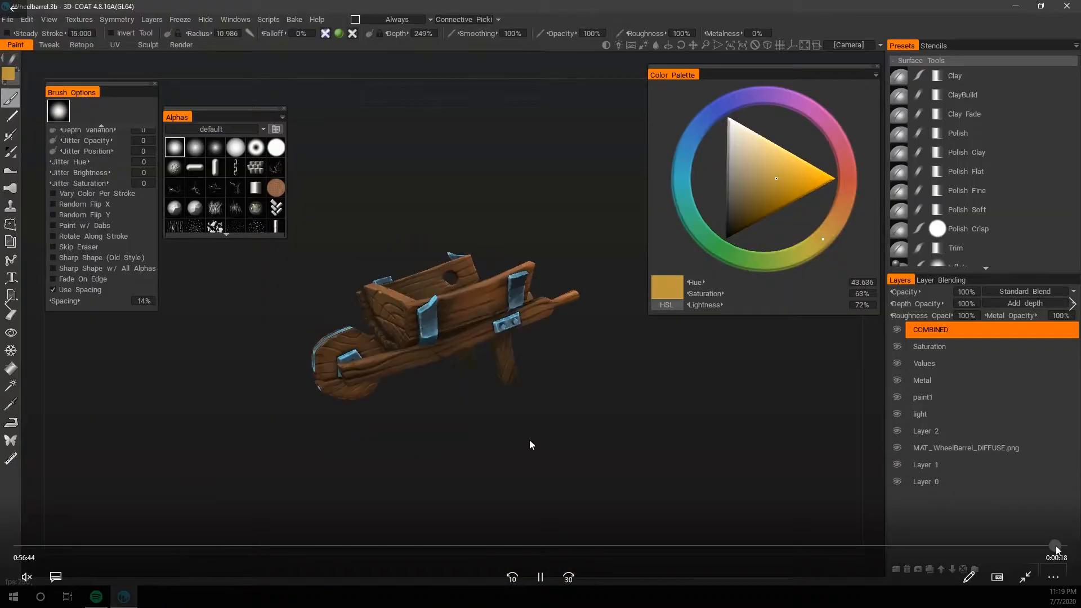
left_click(540, 573)
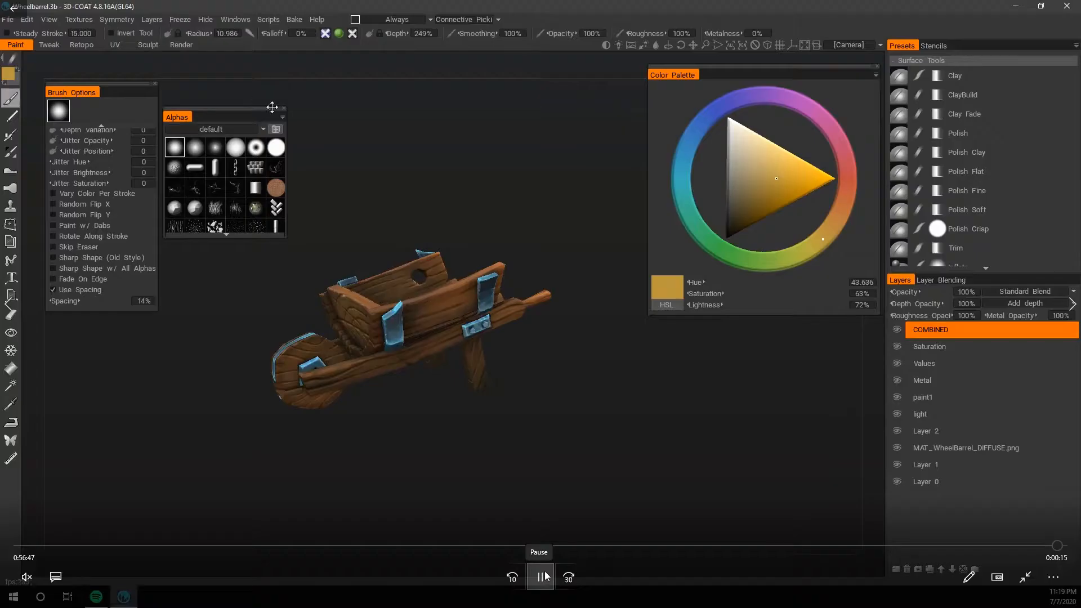
left_click(545, 579)
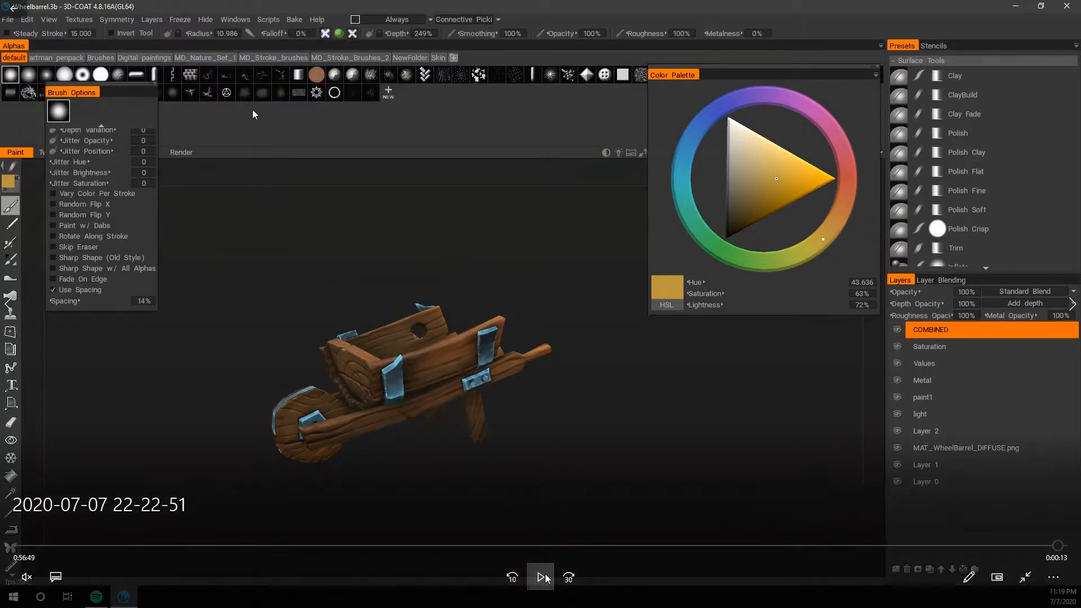
left_click(1057, 546)
left_click(543, 581)
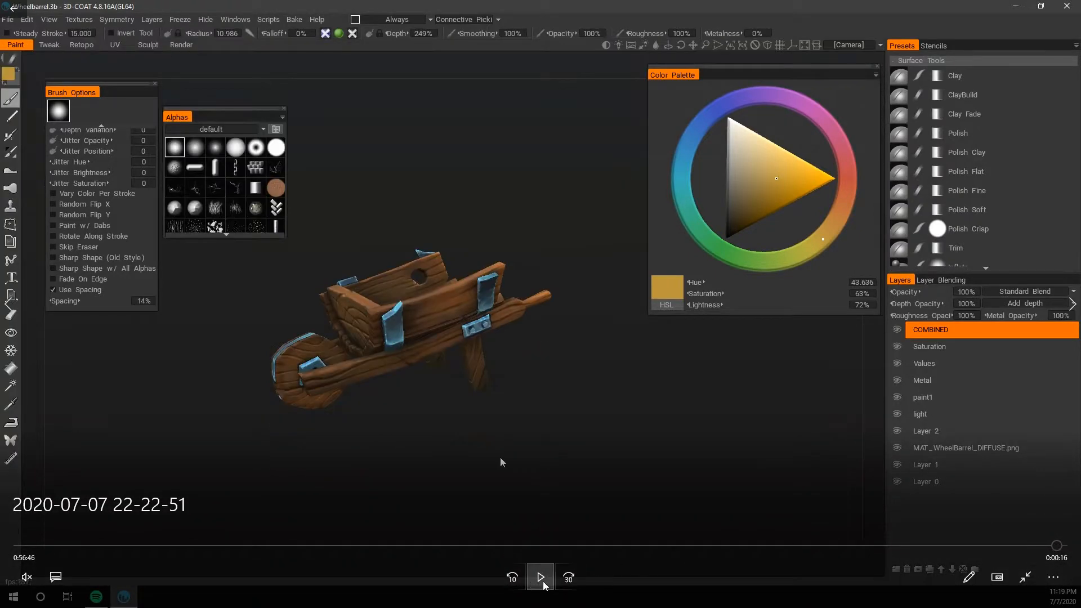
left_click(540, 579)
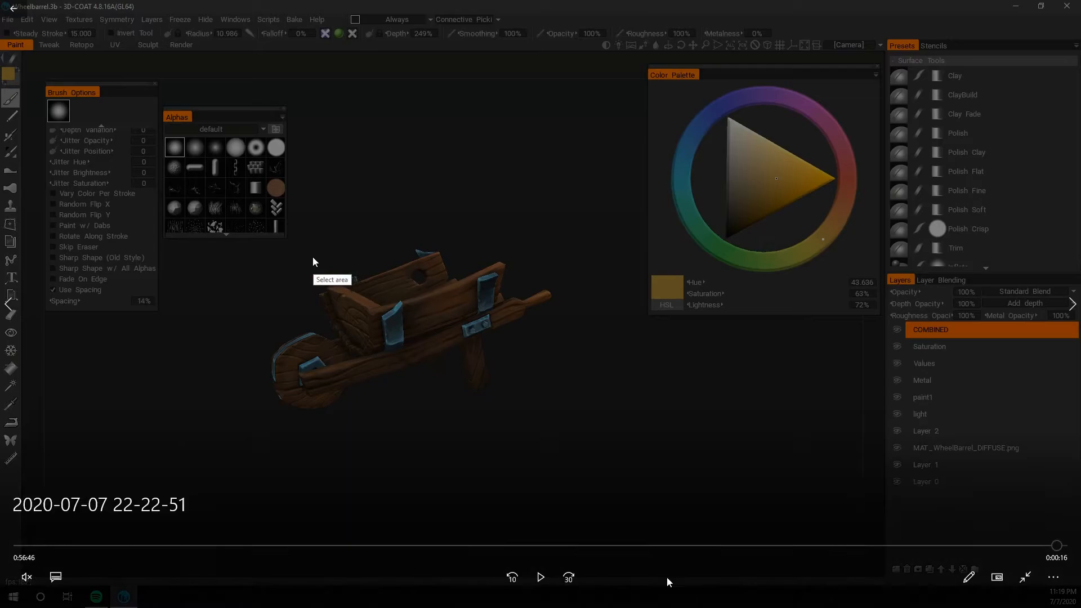
left_click(1052, 546)
left_click(540, 577)
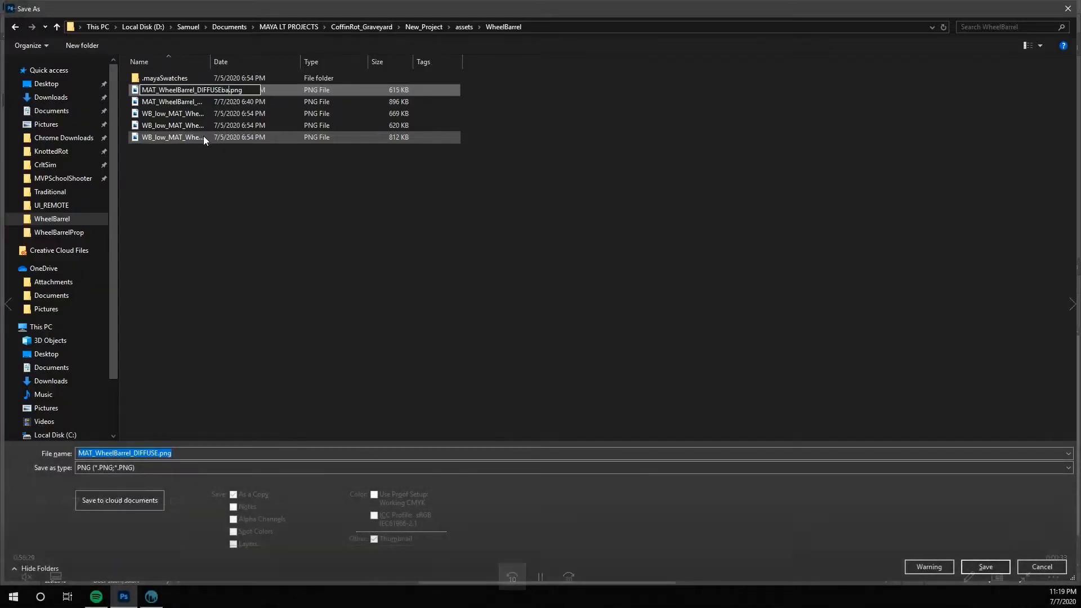
left_click(514, 577)
left_click(513, 577)
left_click(513, 576)
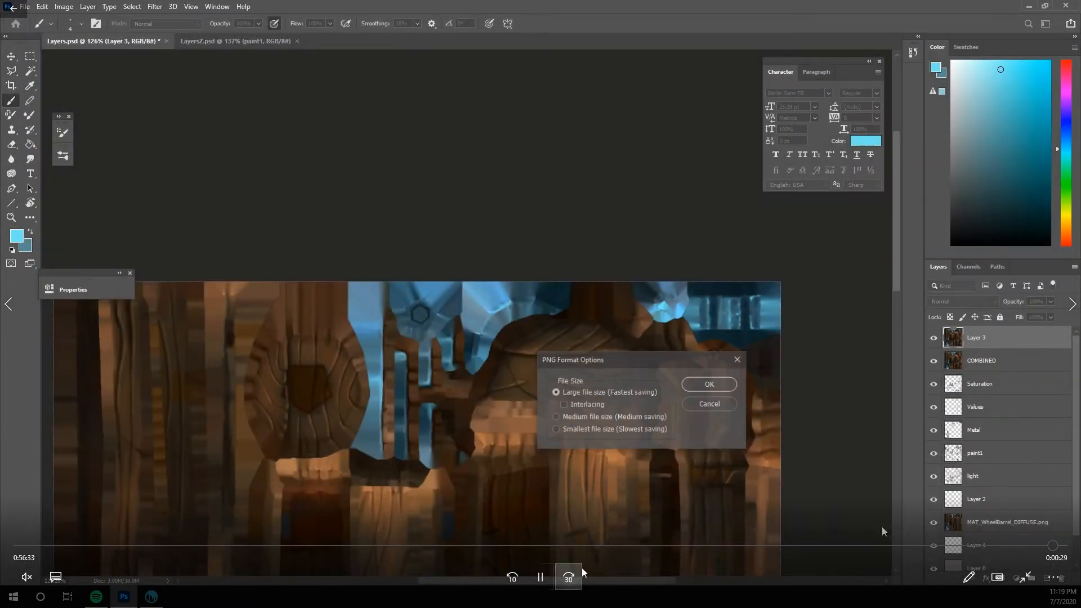
left_click(1030, 546)
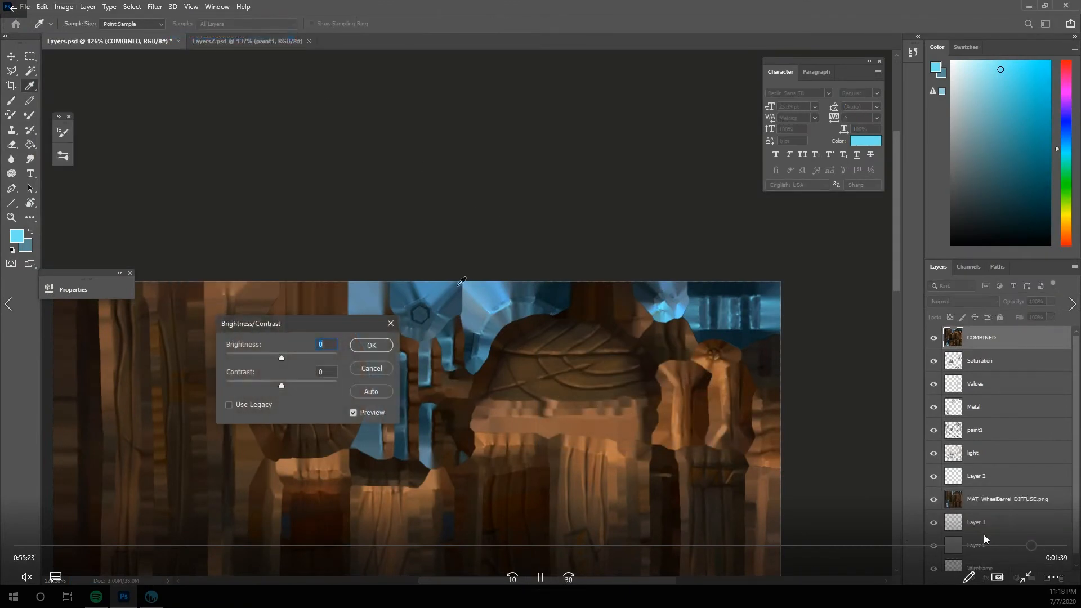
left_click(1038, 545)
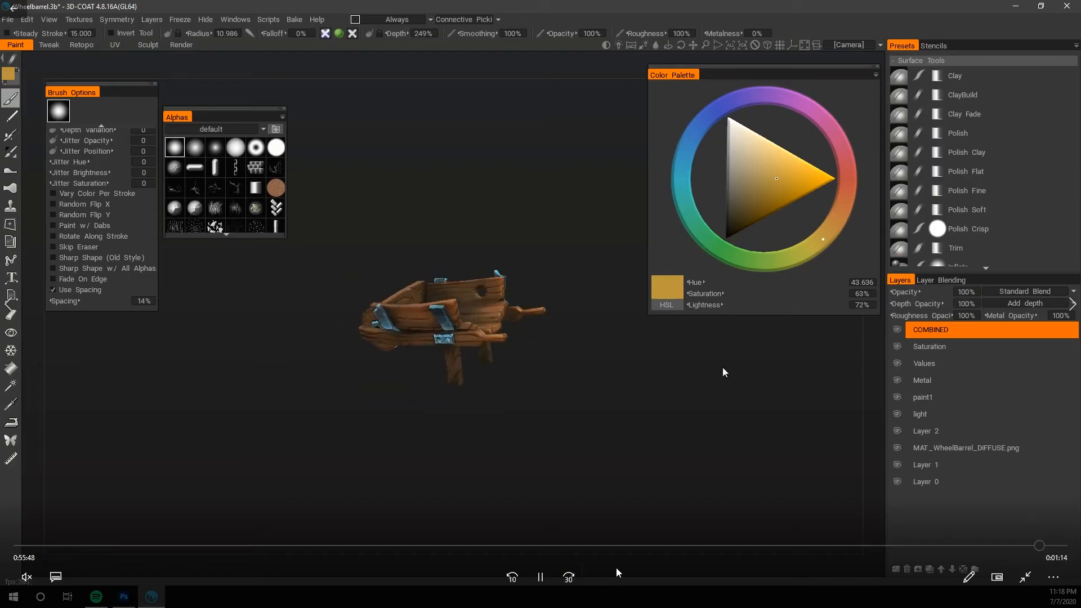
left_click(542, 580)
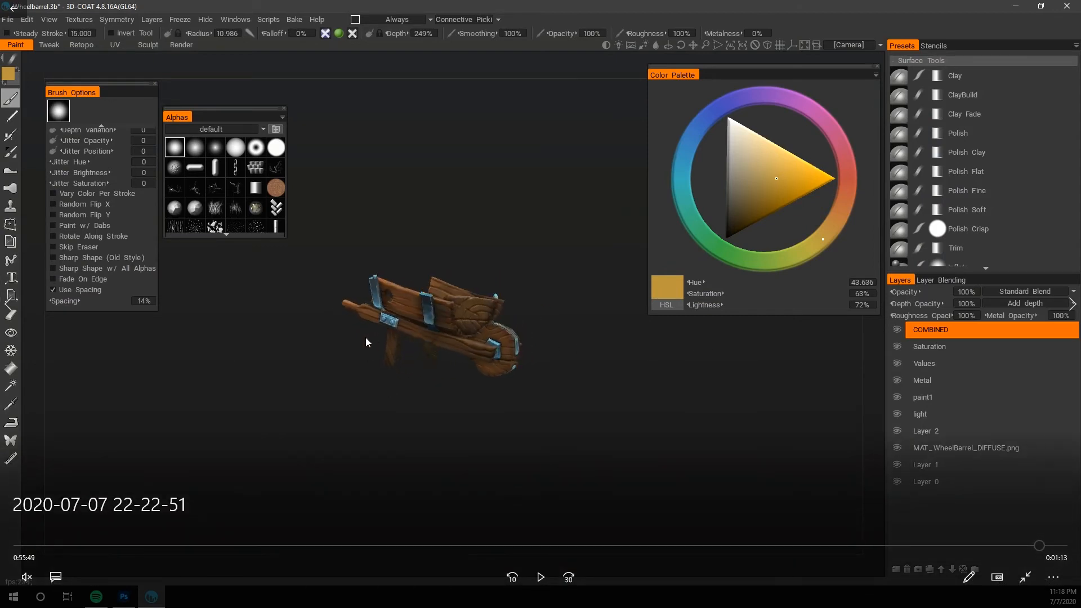